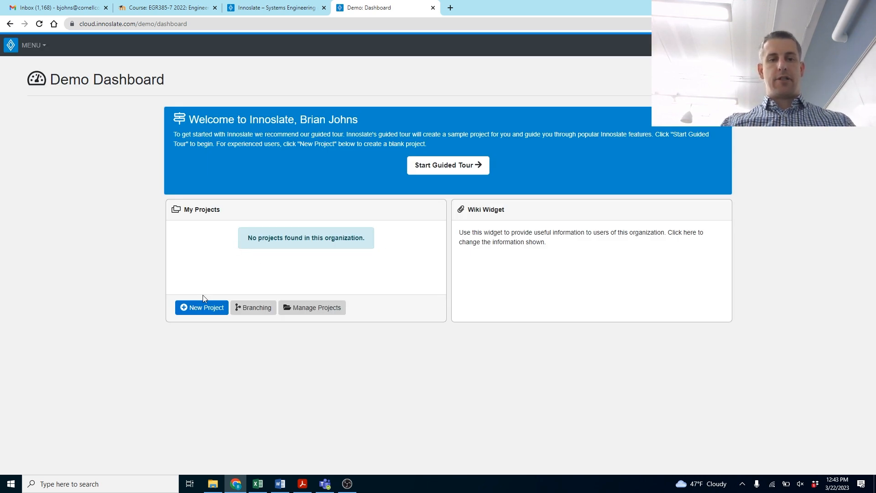
Step: Create a new project named "PB&J Project" in the default folder
left_click(201, 309)
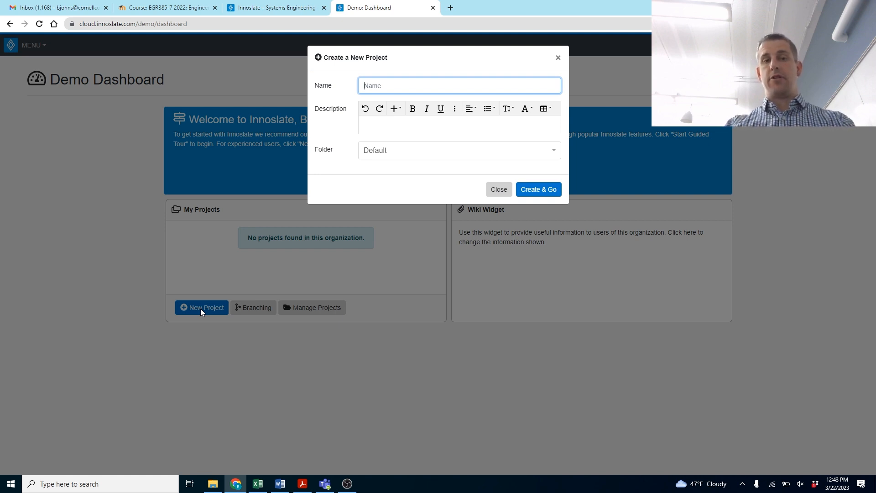
type("PB&J Project")
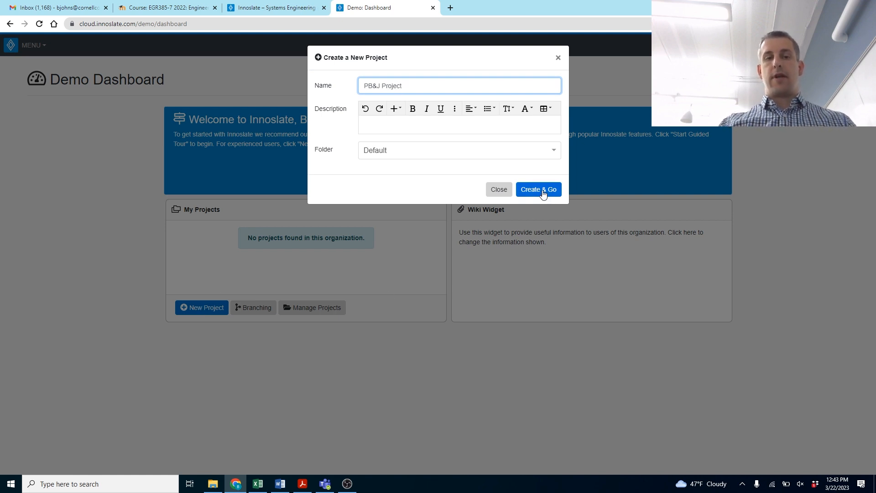
left_click(542, 190)
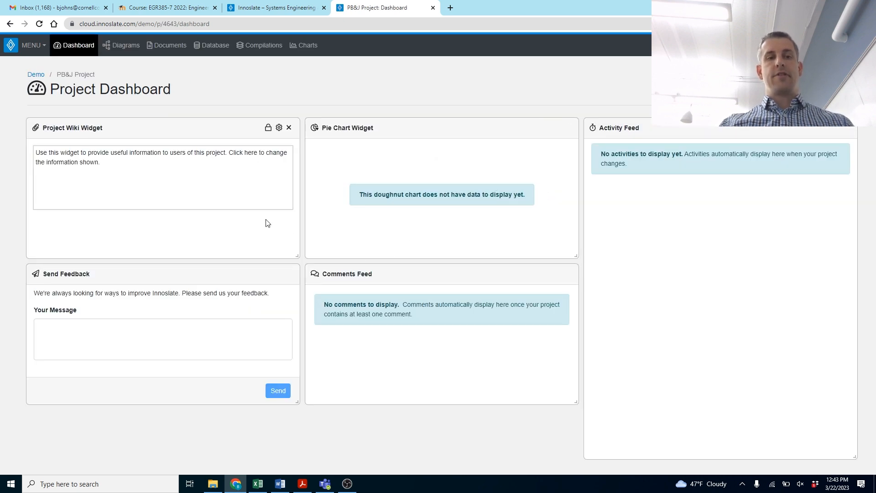
Step: Switch to the Project Functions workbook in Excel and review the Number, Name and Description headers and the top-level function numbers
left_click(262, 486)
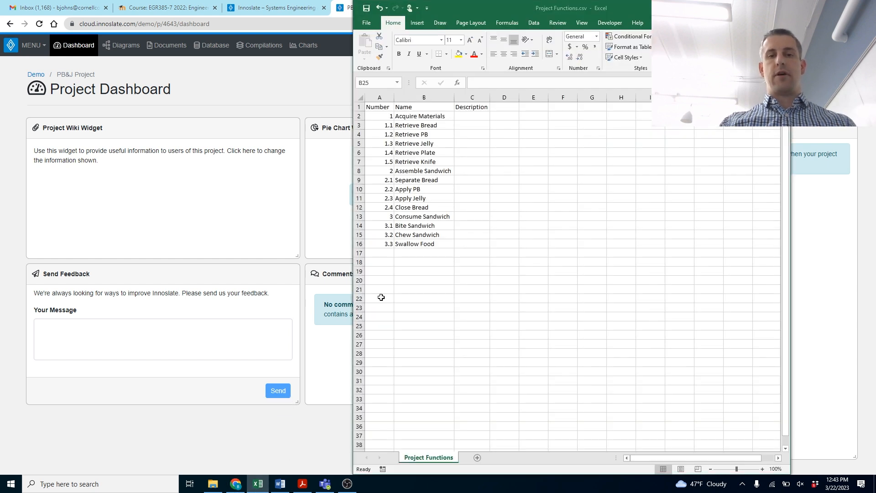
left_click(386, 109)
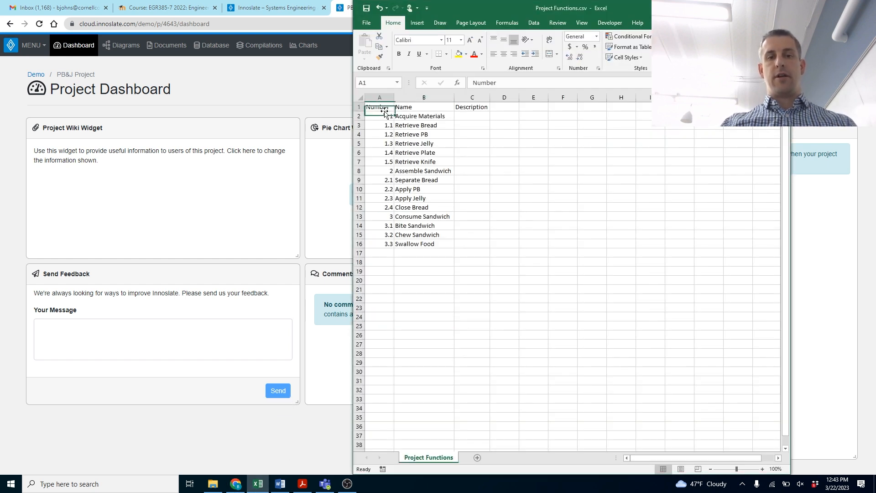
left_click(431, 105)
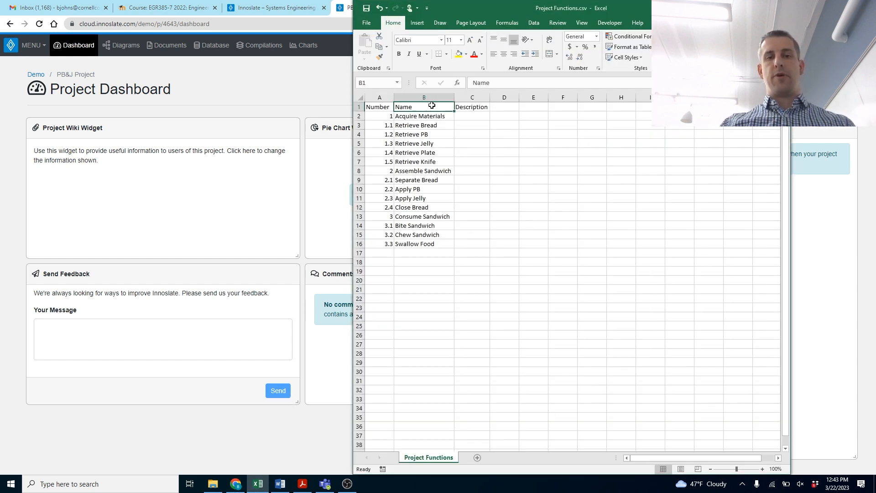
left_click(462, 106)
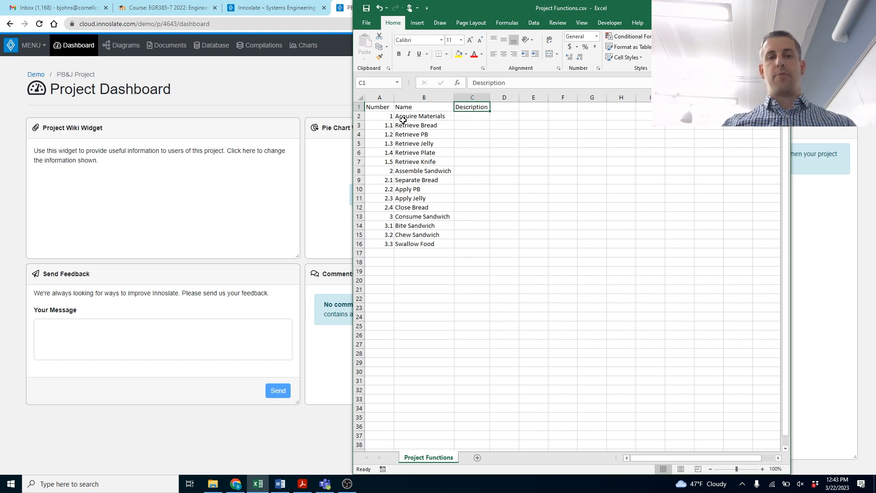
left_click(388, 117)
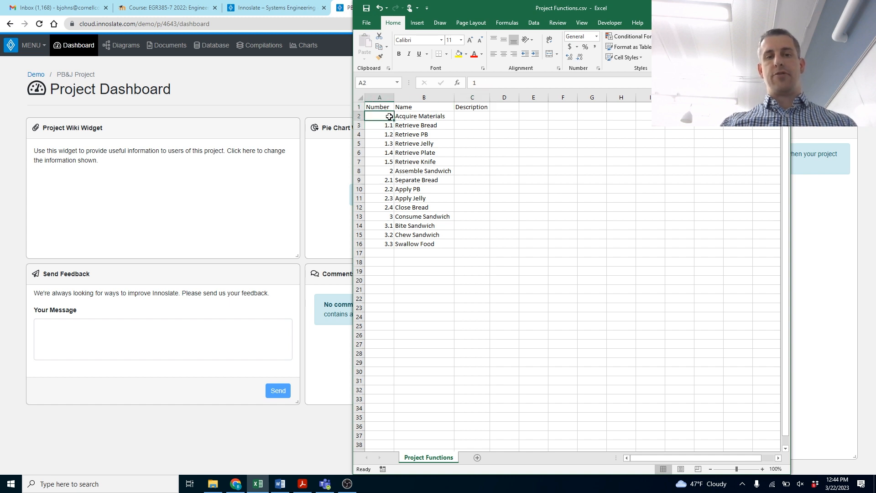
left_click(382, 172)
left_click(384, 216)
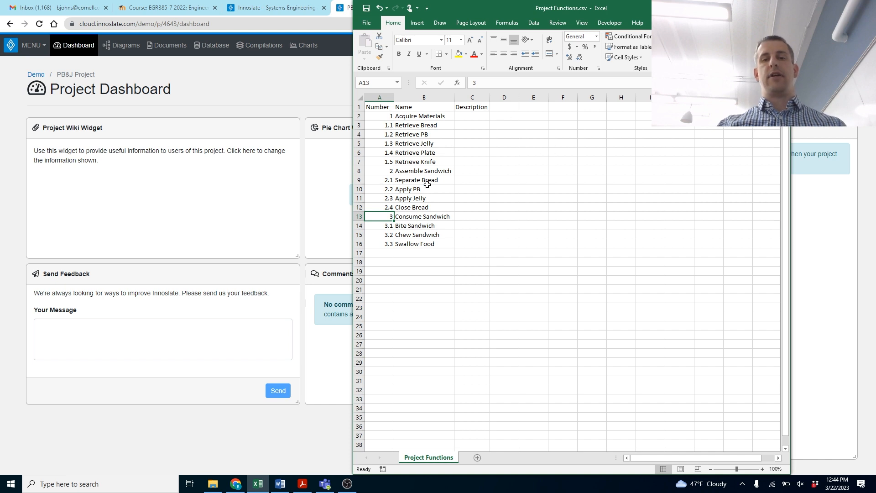
Step: Save the workbook in Downloads as "Project Functions" in CSV UTF-8 (Comma delimited) format, replacing the existing file
left_click(368, 22)
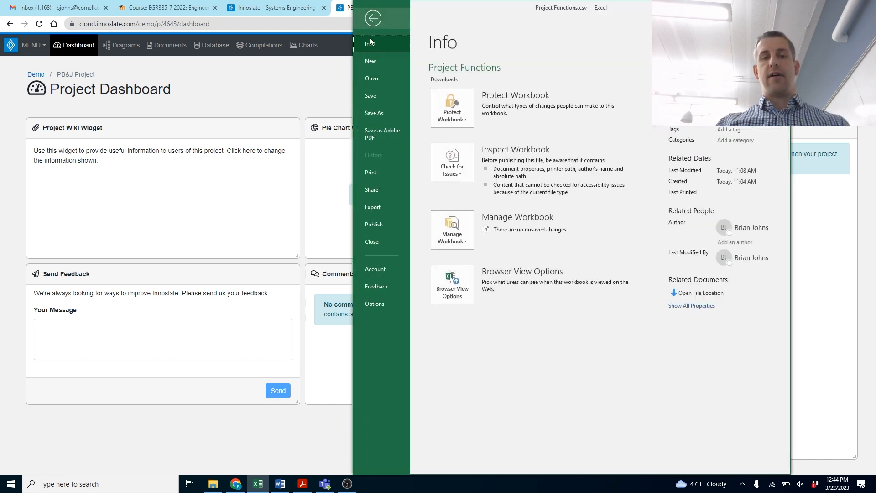
left_click(374, 111)
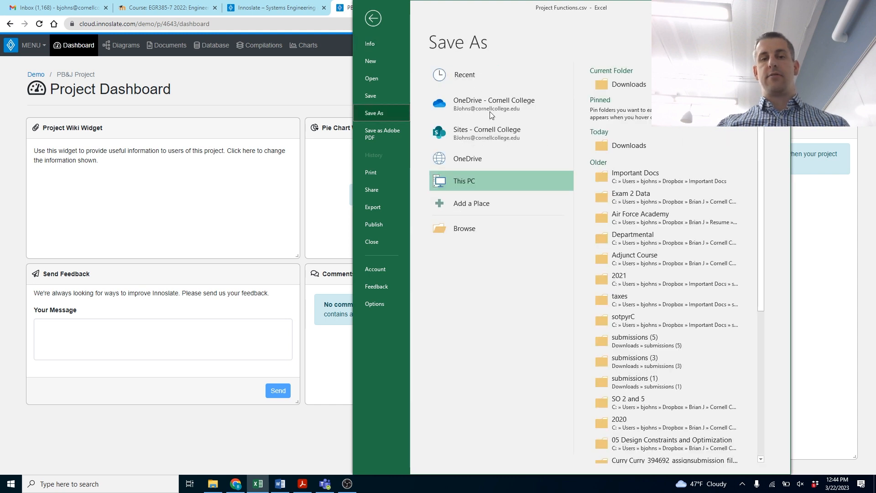
left_click(636, 91)
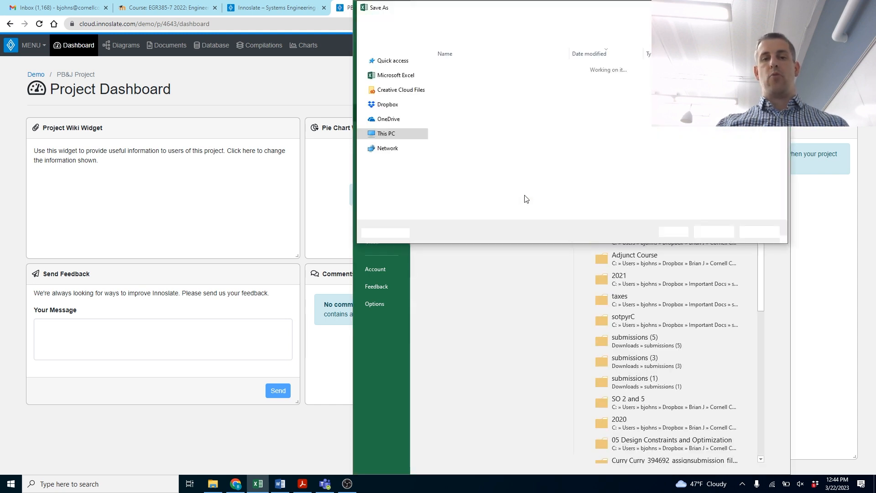
left_click(495, 197)
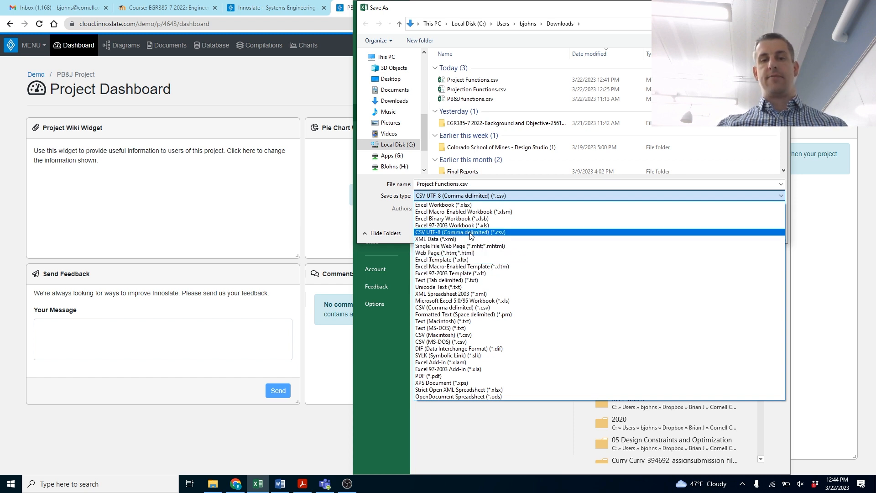
left_click(471, 234)
left_click(472, 185)
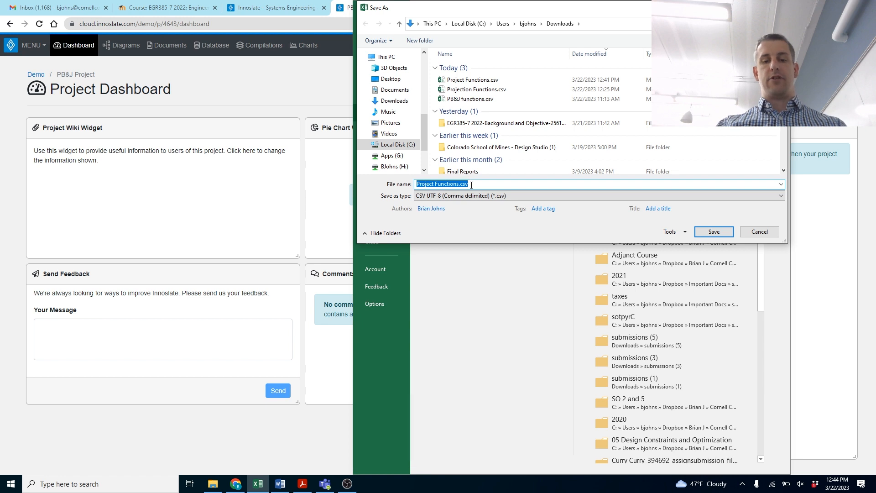
type("Project ")
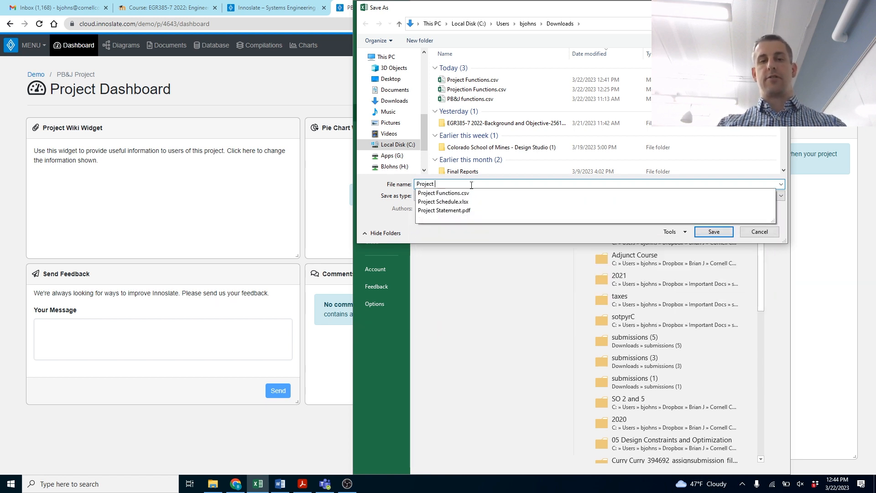
type("Functions")
key("Return")
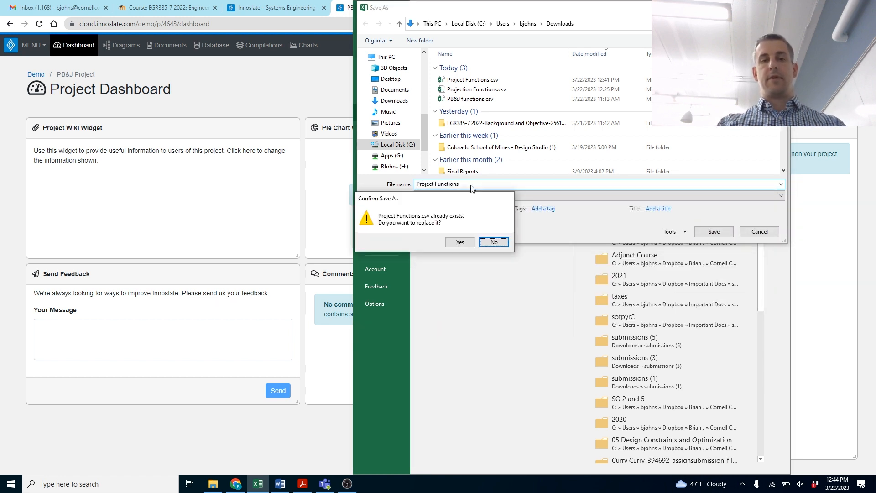
left_click(457, 243)
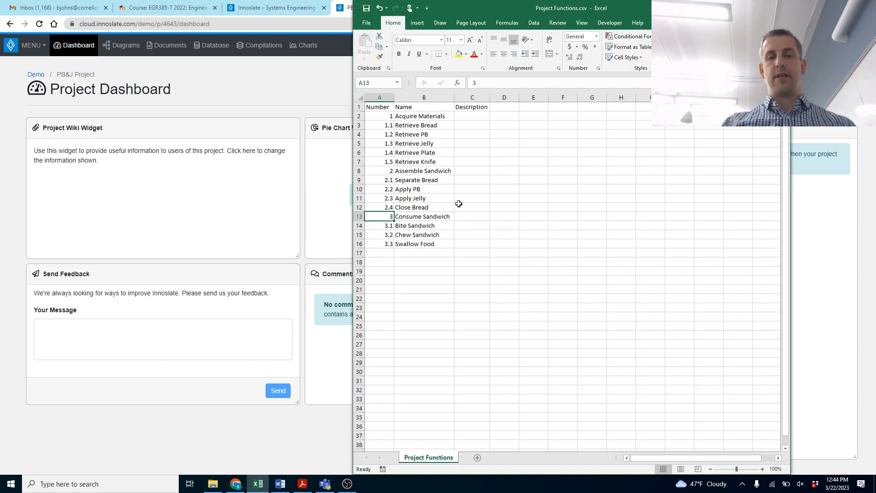
Step: Switch back to Innoslate in the browser and open the Import Analyzer for Excel (.csv) files
left_click(254, 89)
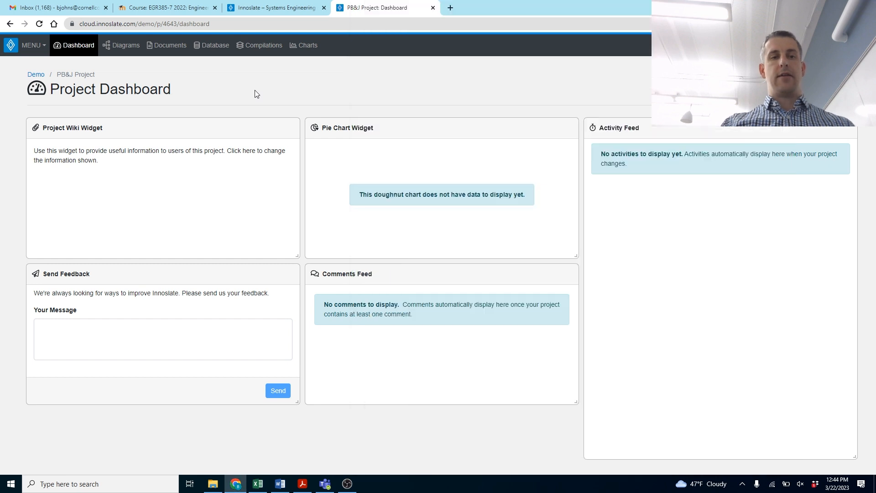
left_click(217, 49)
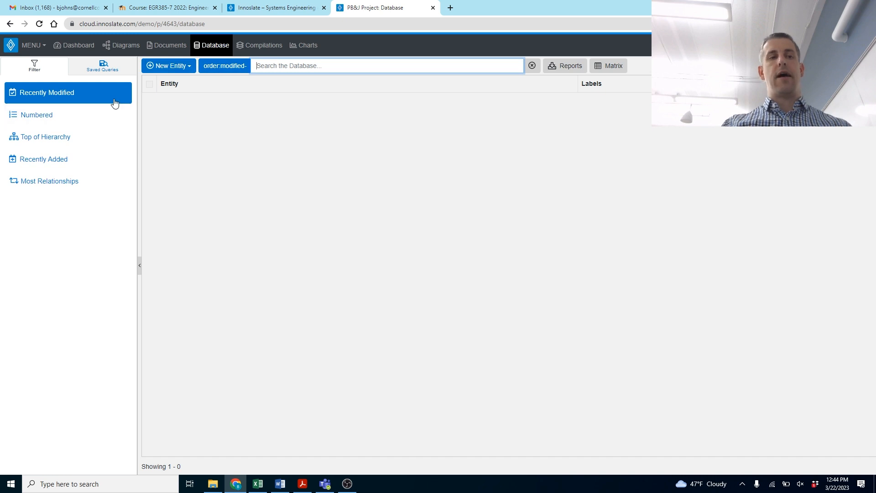
left_click(38, 51)
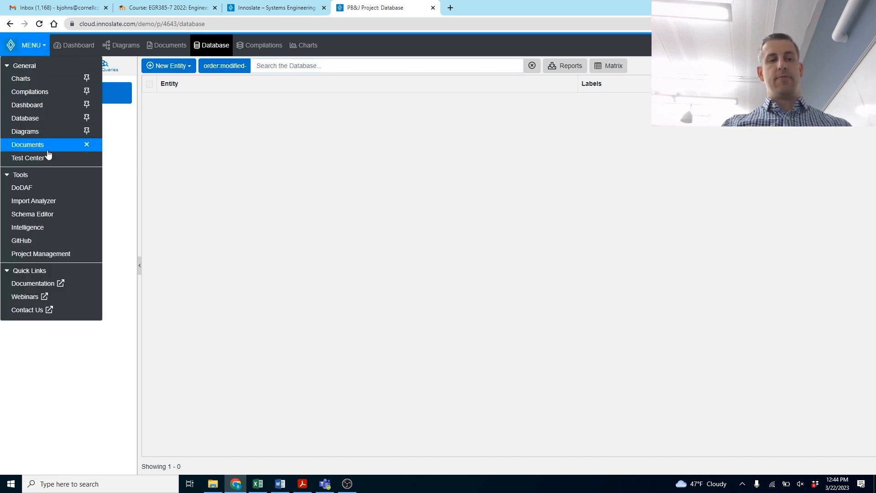
left_click(50, 205)
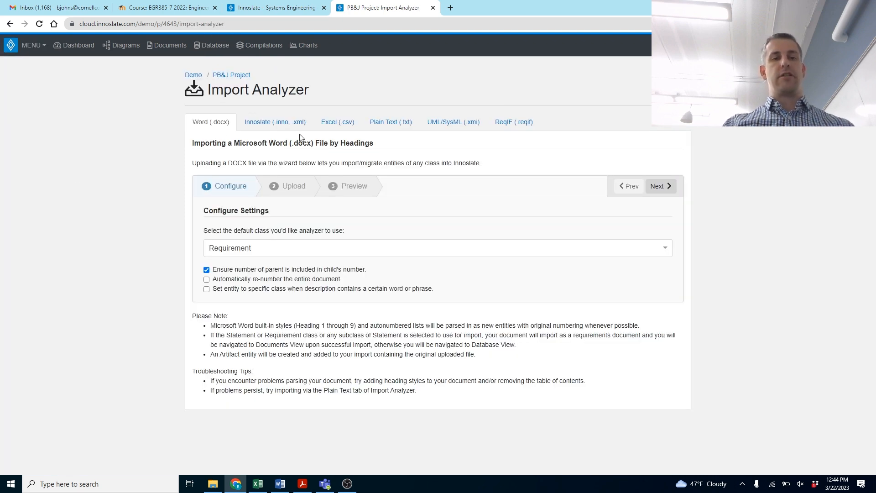
left_click(338, 128)
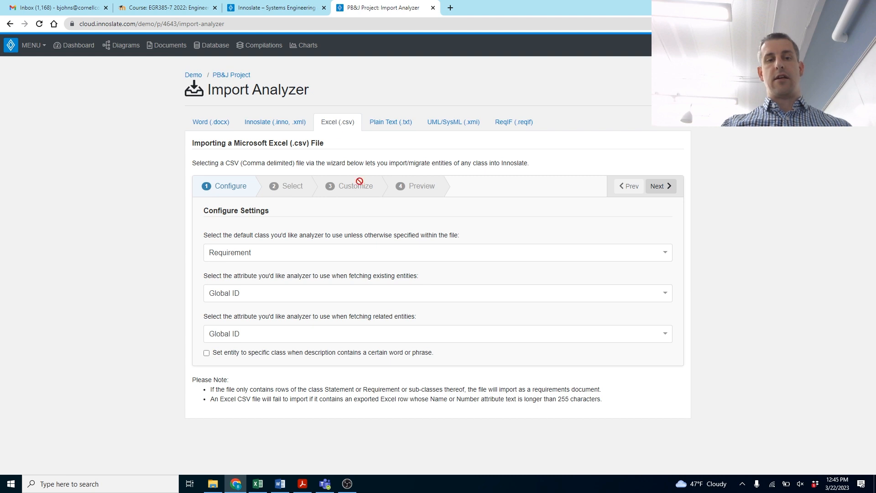
Step: Set the default class for the imported entities to Action and proceed to file selection
left_click(395, 253)
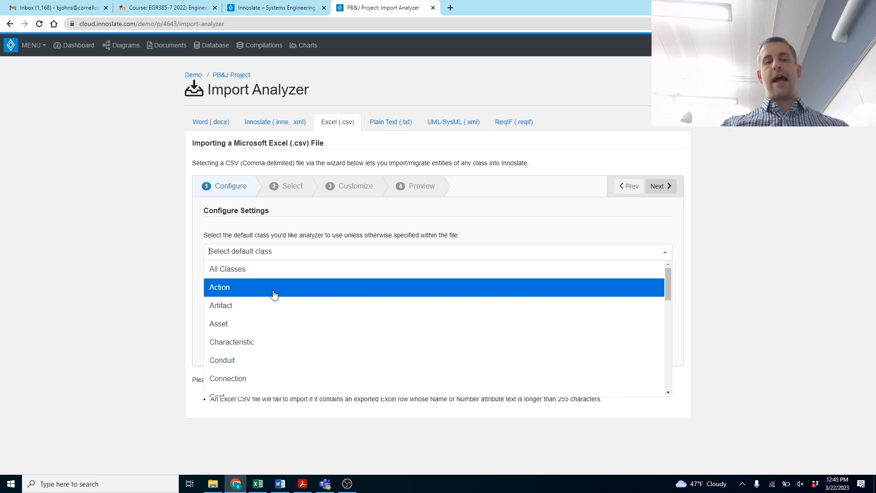
left_click(233, 290)
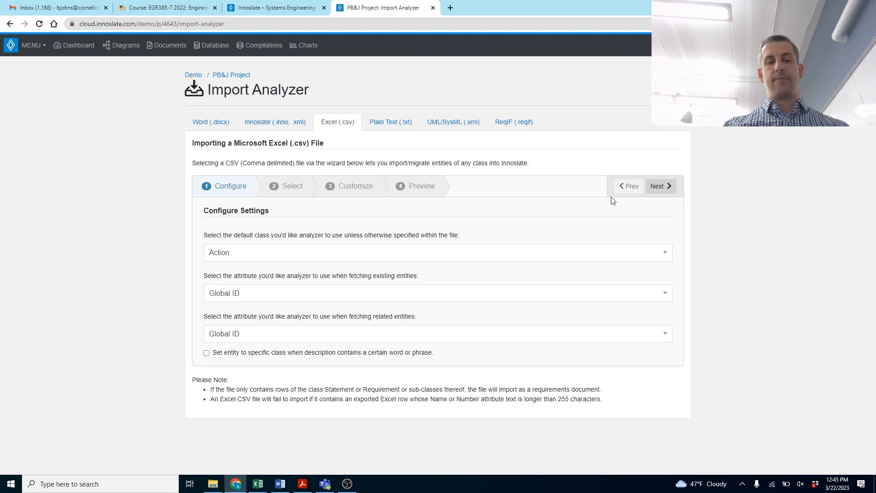
left_click(653, 189)
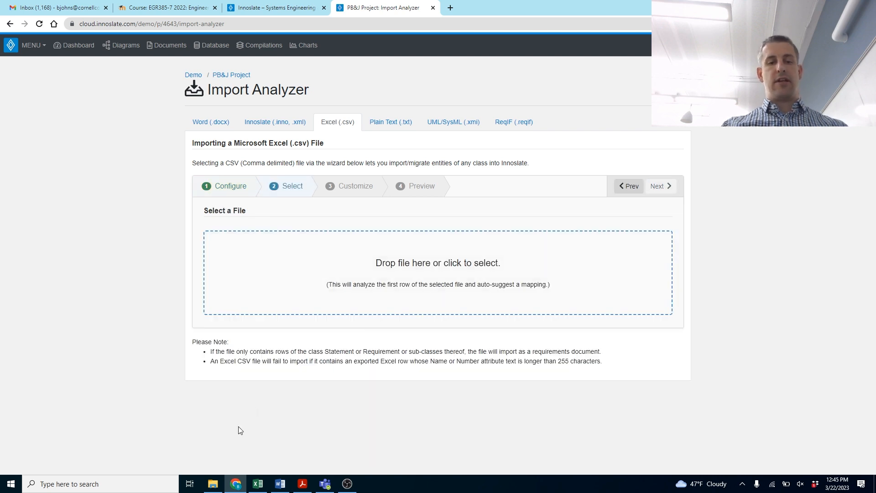
Step: Load Project Functions.csv from the Downloads folder into the import wizard and proceed to the field mapping
left_click(213, 484)
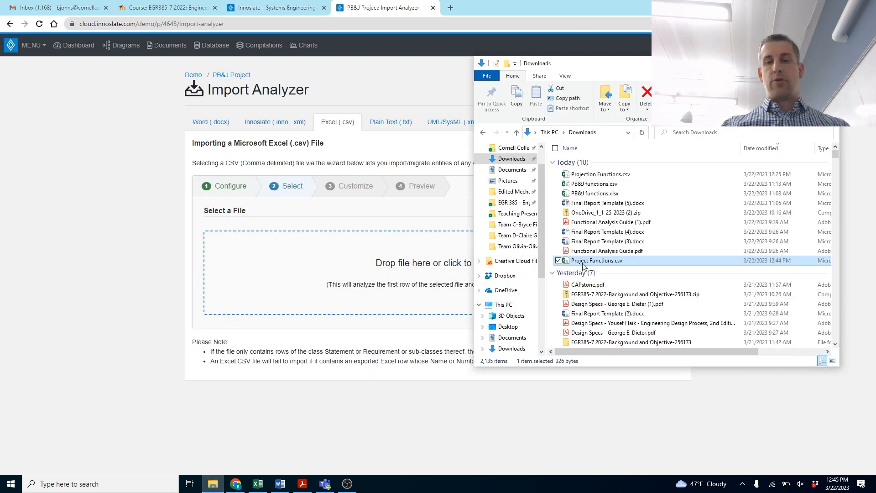
left_click_drag(595, 262, 388, 272)
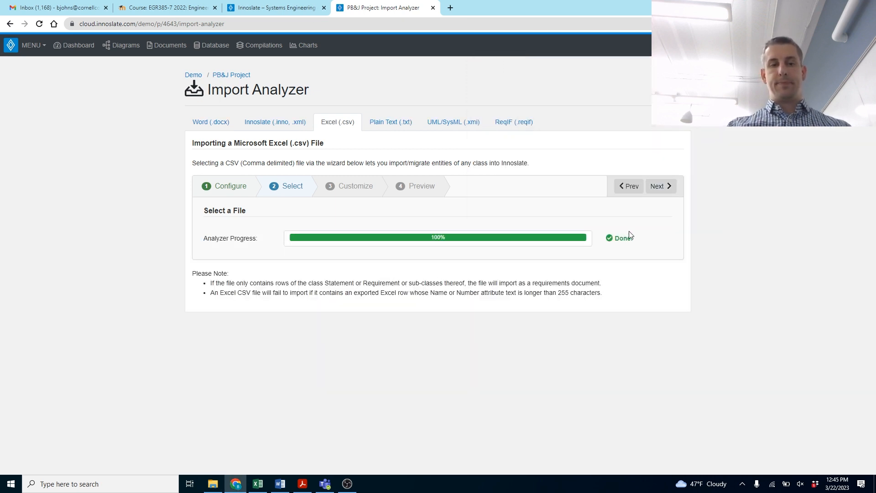
left_click(674, 192)
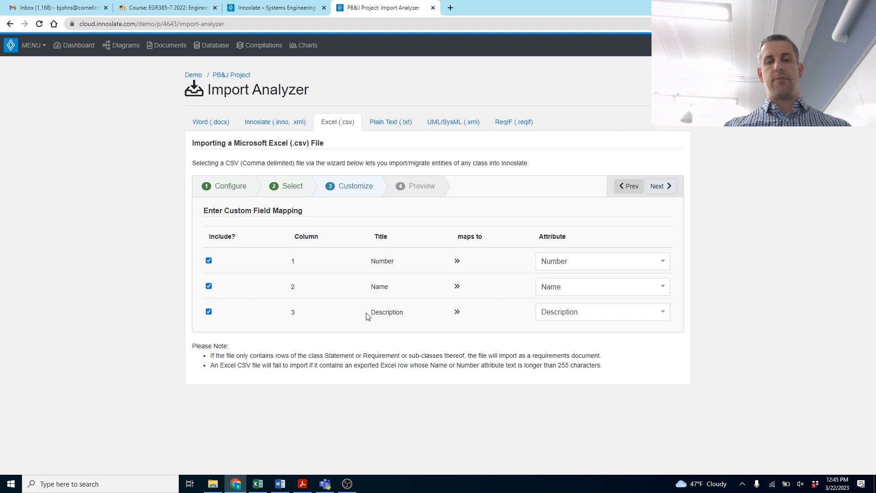
Step: Accept the suggested Number, Name and Description mapping, review the import preview and import the entities
left_click(669, 191)
scroll(498, 312, "down", 2)
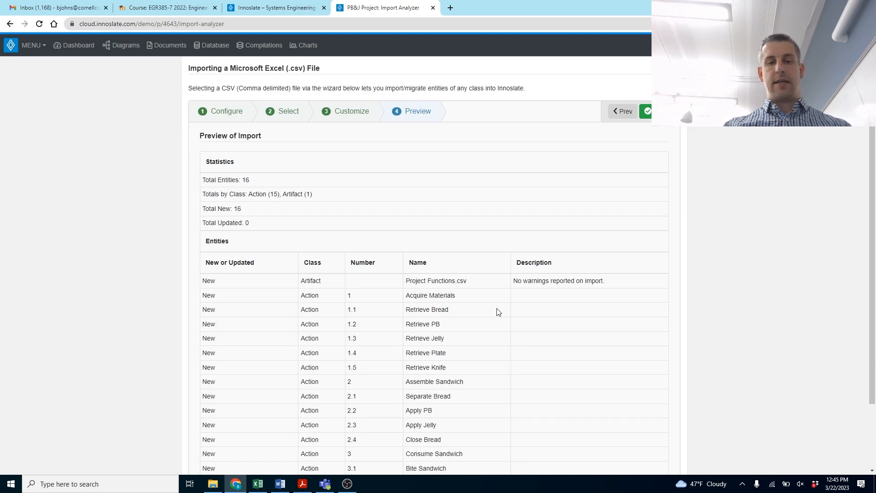
scroll(498, 312, "down", 2)
scroll(498, 312, "up", 2)
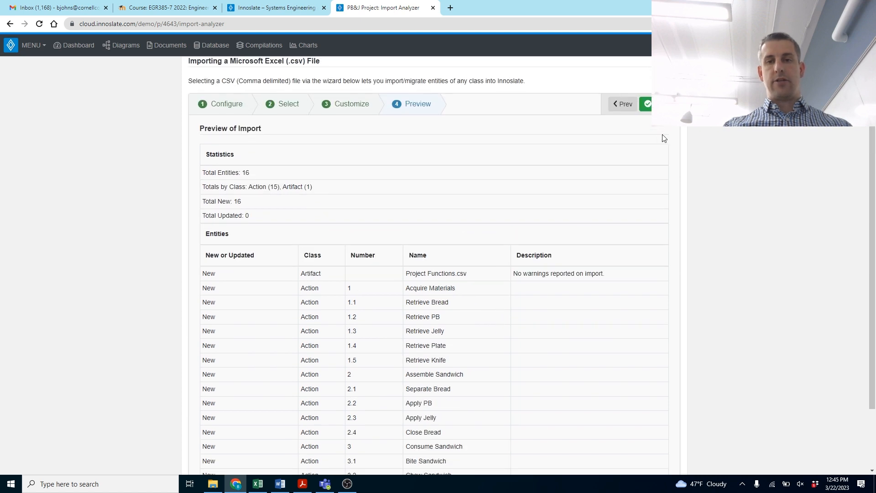
left_click(647, 104)
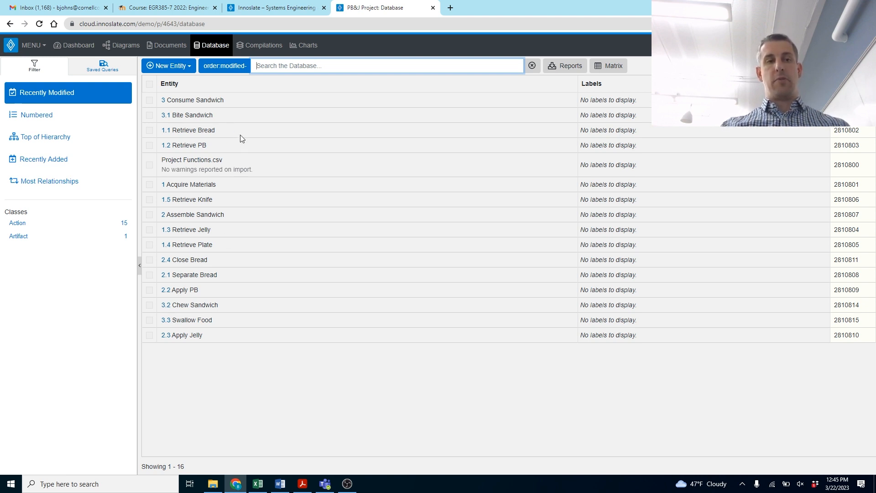
Step: Create a new diagram for the project using the Action Diagram type and proceed to its root action information
left_click(122, 46)
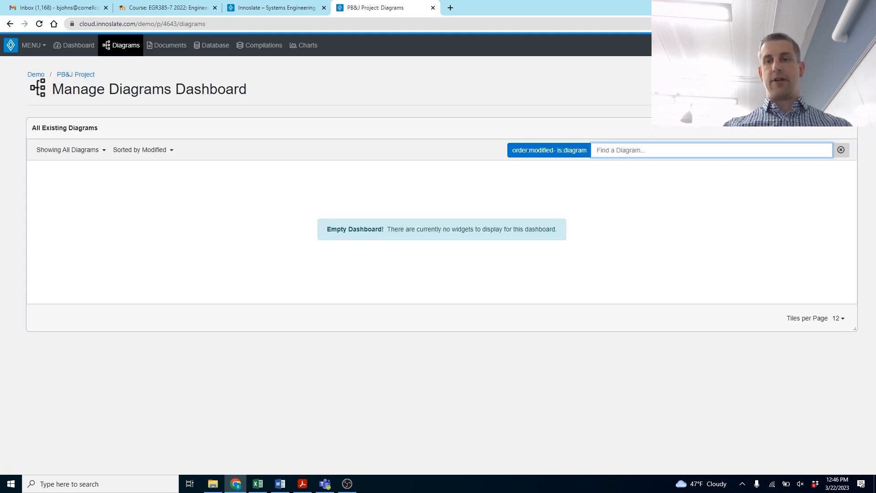
left_click_drag(717, 5, 334, 61)
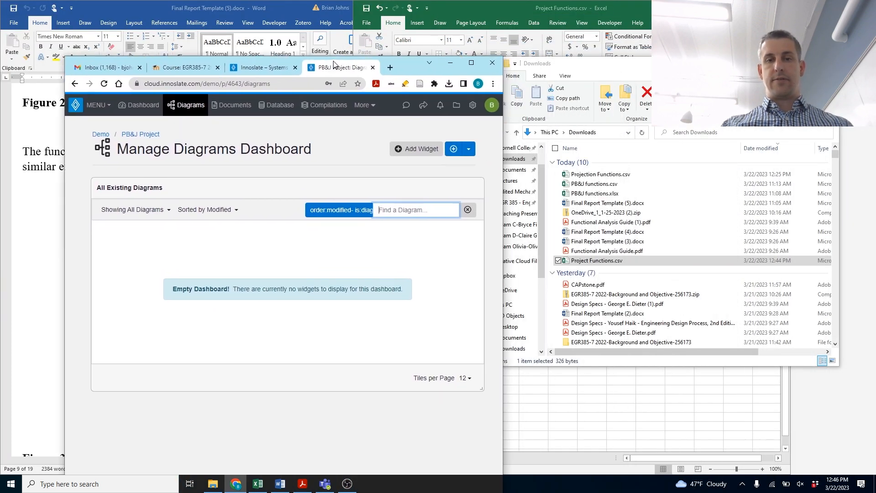
left_click(470, 150)
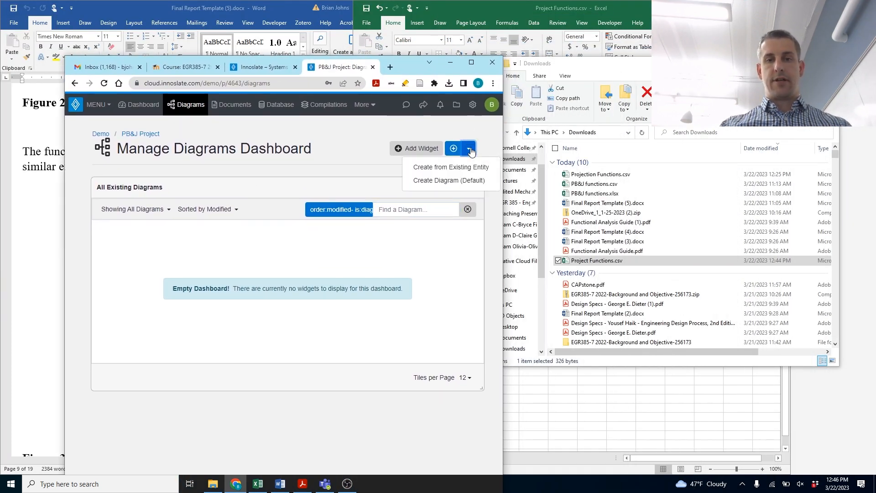
left_click(461, 182)
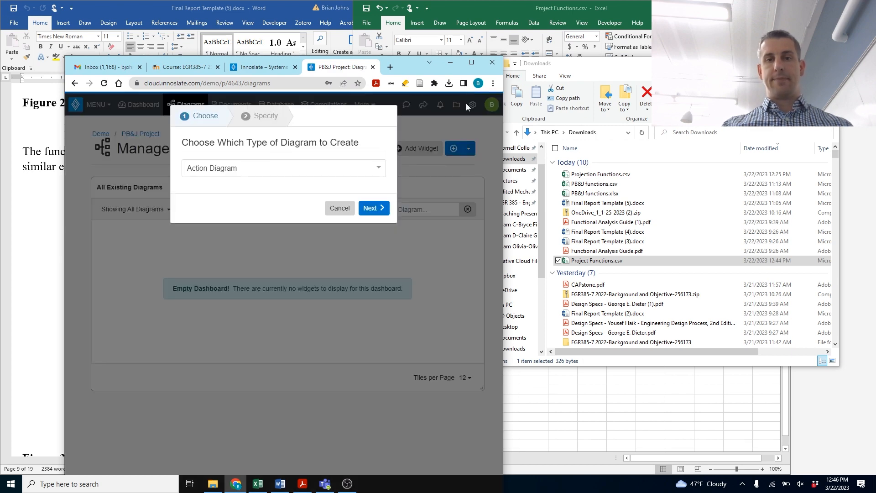
left_click(473, 64)
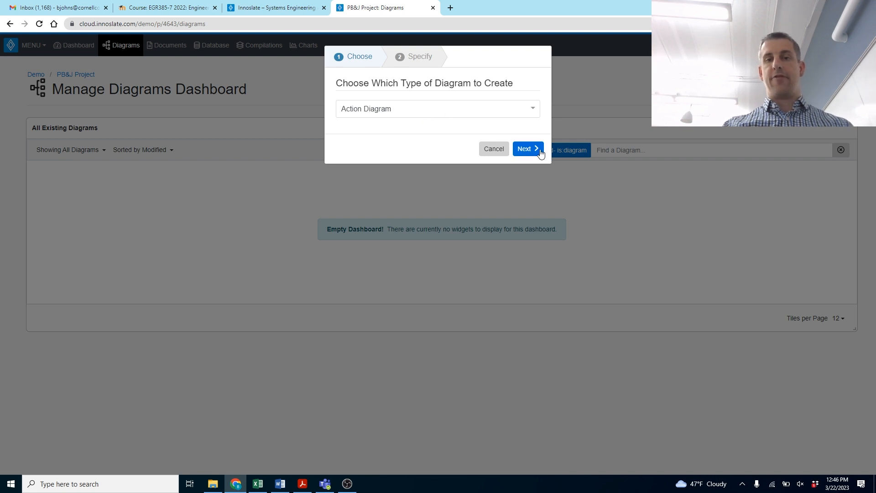
left_click(526, 149)
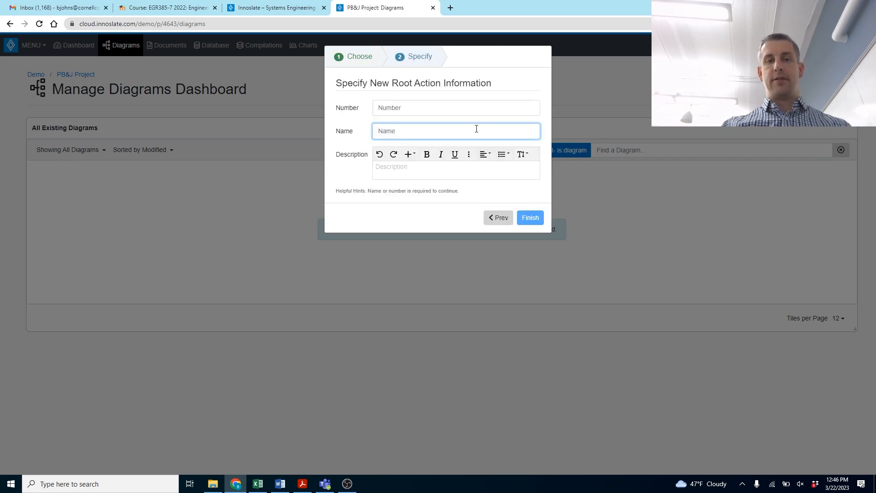
Step: Give the new root action the number 0 and the name PB&J FFBD, and finish creating the diagram
left_click(436, 109)
type("0")
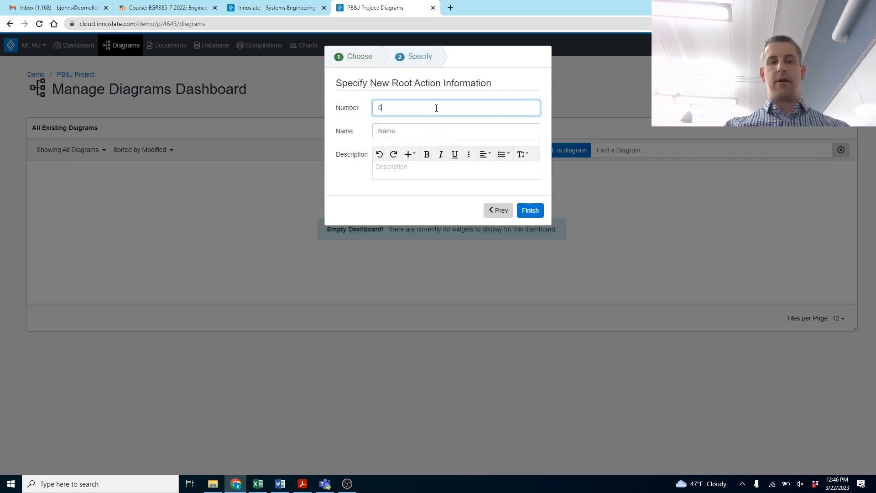
left_click(416, 131)
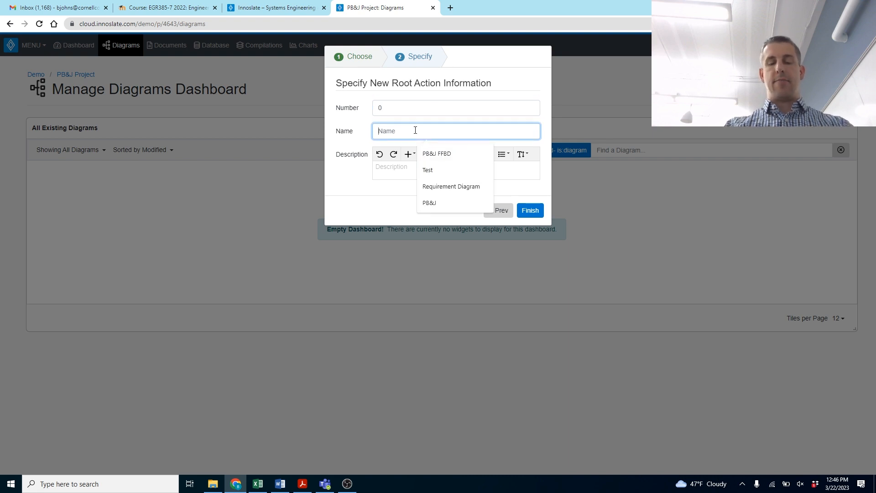
type("PB&J ")
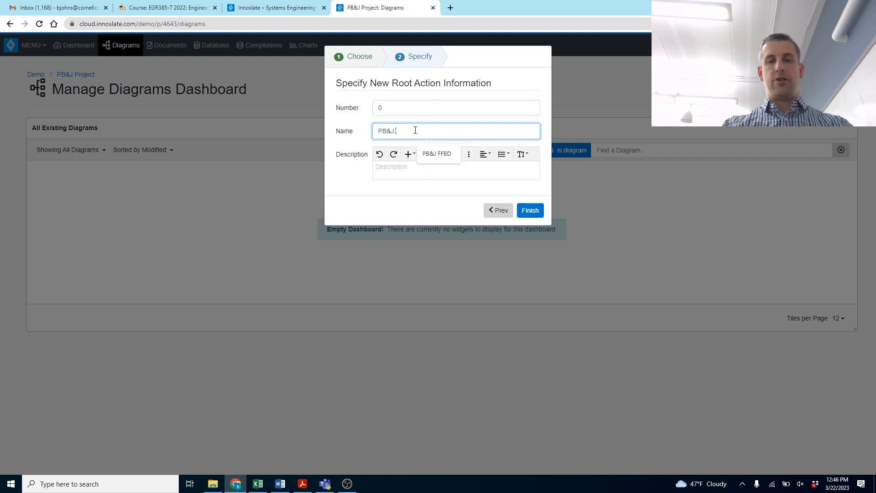
type("FFBD")
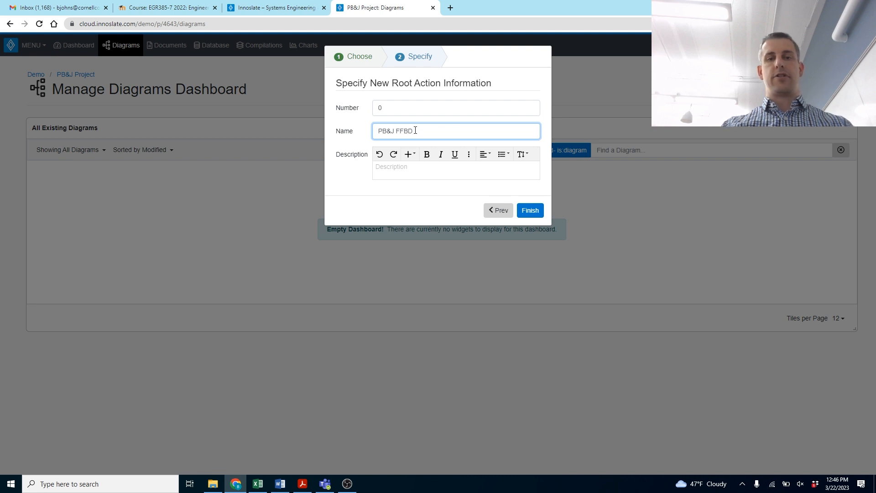
left_click(535, 211)
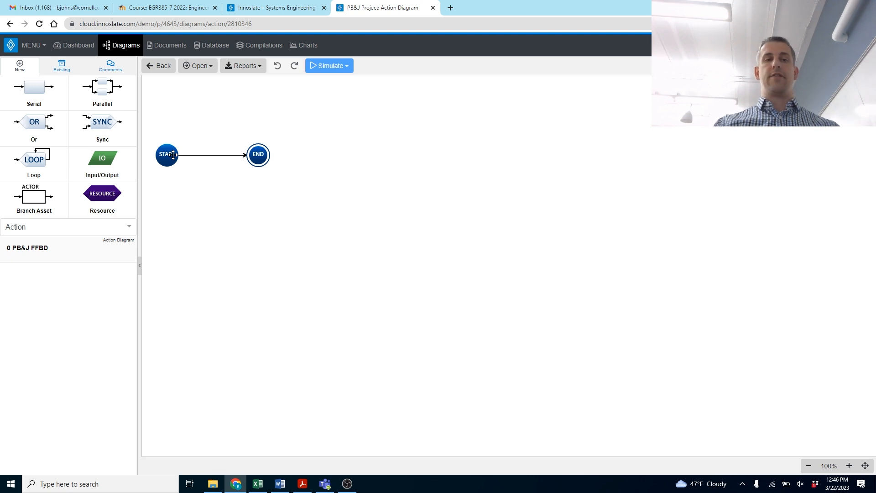
Step: Open the 1 Acquire Materials action from the project database and show its relationships
left_click(220, 49)
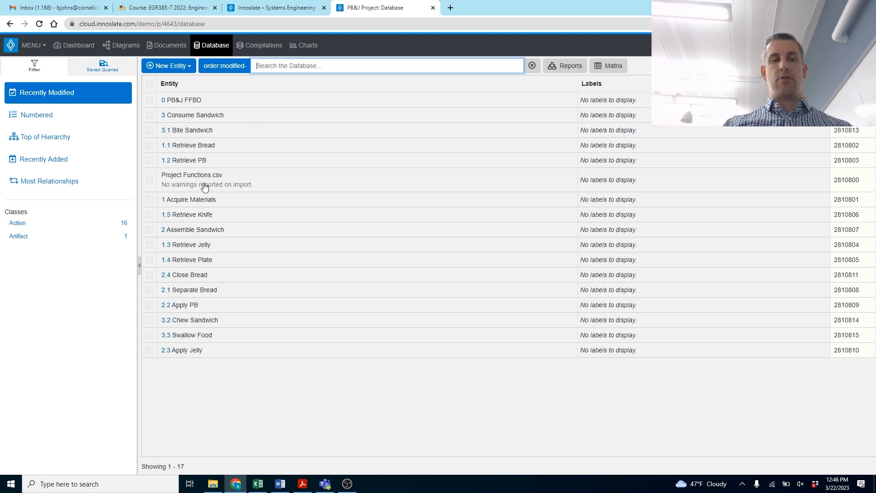
left_click(190, 205)
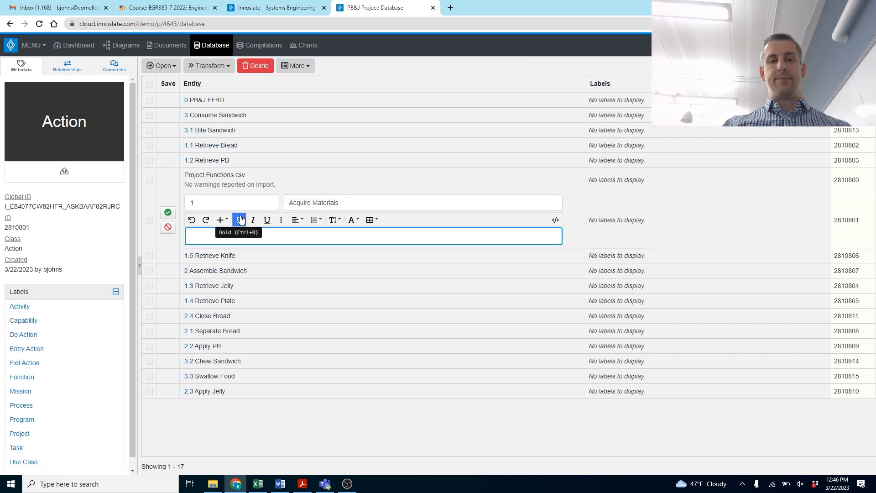
left_click(71, 70)
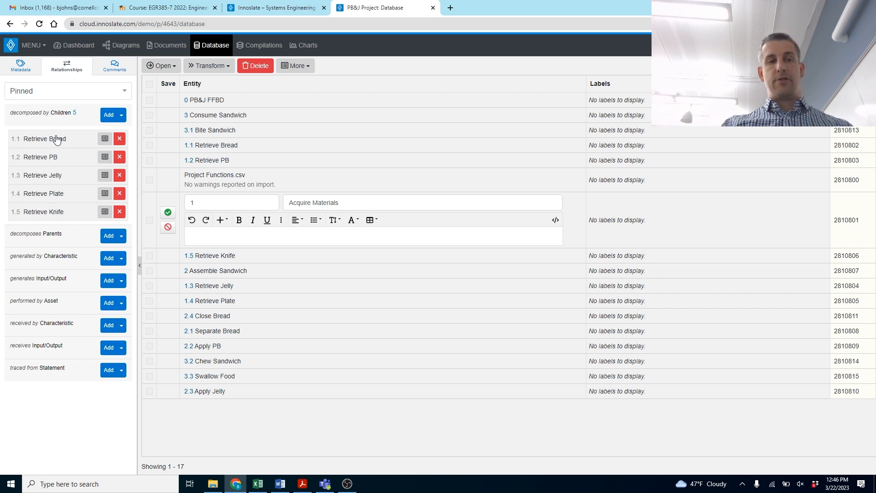
left_click(122, 240)
left_click(95, 254)
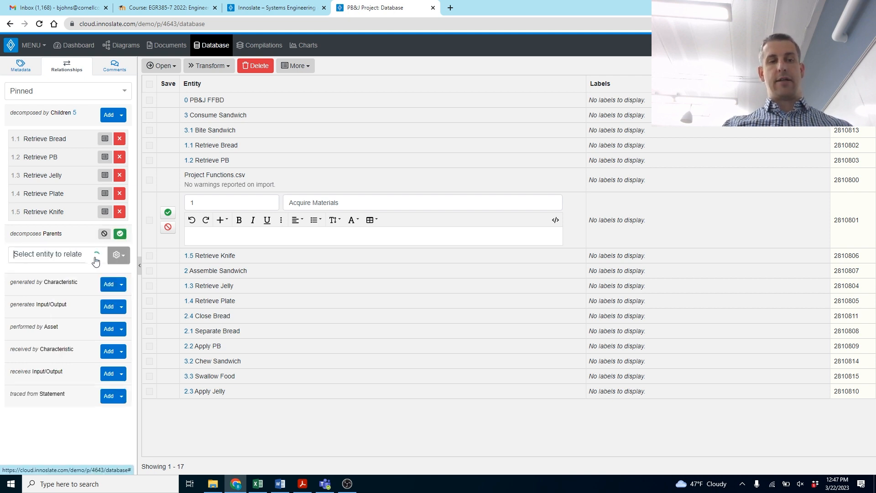
scroll(78, 297, "down", 1)
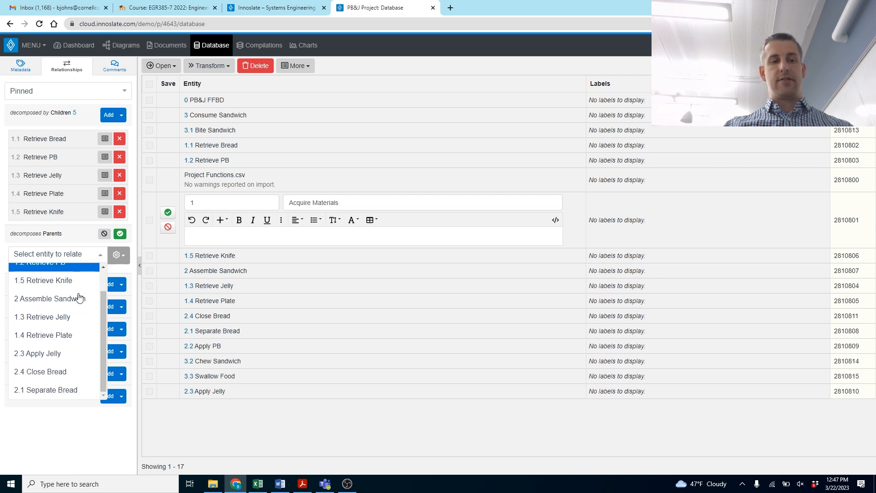
scroll(80, 297, "up", 1)
left_click(77, 242)
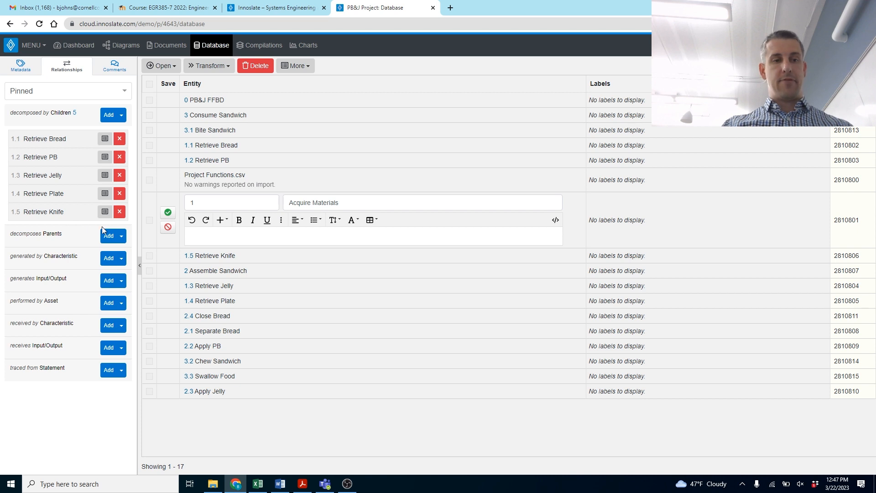
Step: Relate the 1 Acquire Materials action to 0 PB&J FFBD as its parent
left_click(114, 236)
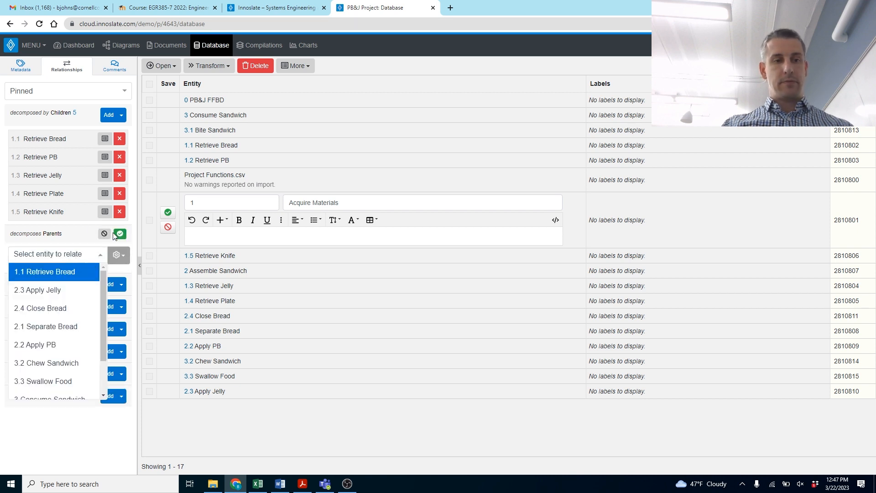
scroll(78, 283, "down", 2)
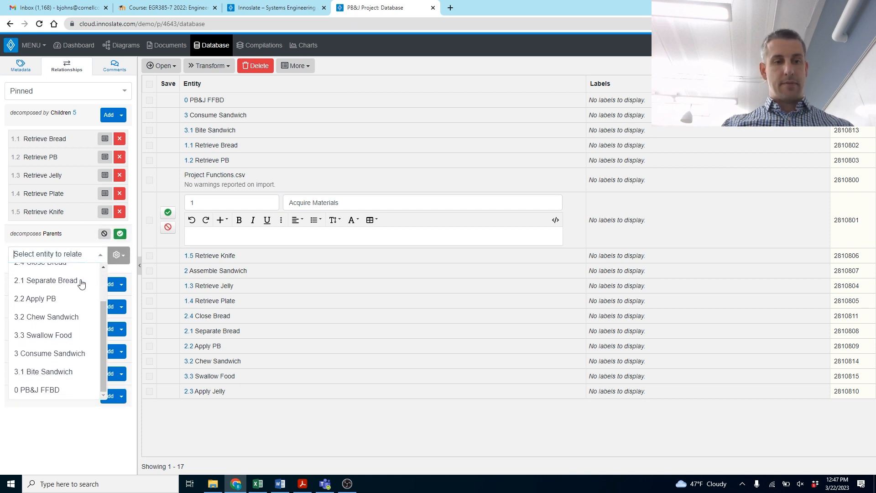
left_click(62, 390)
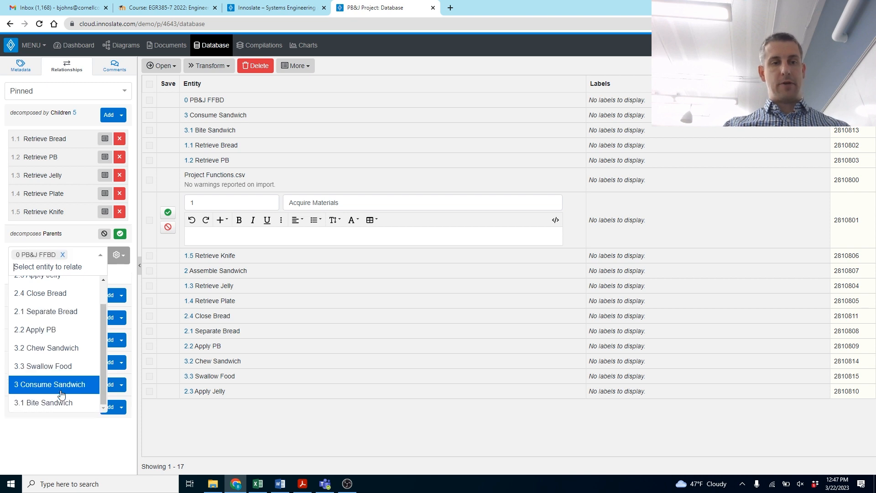
left_click(121, 234)
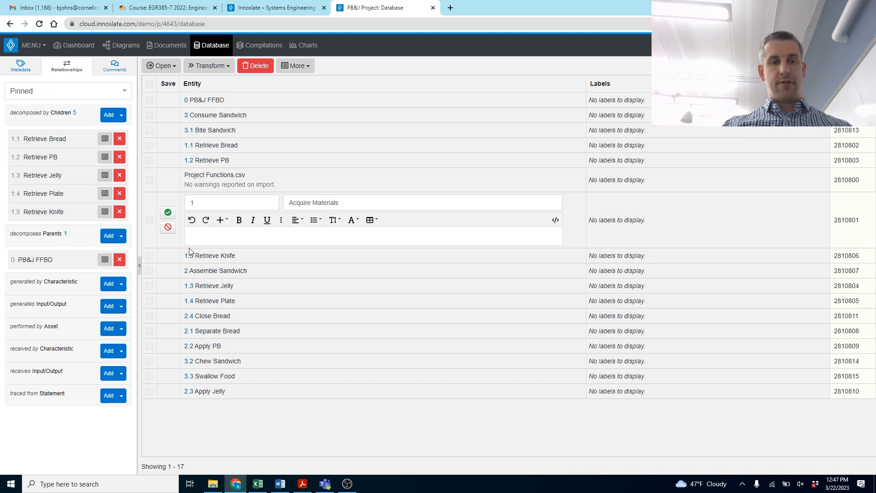
Step: Open the 2 Assemble Sandwich action and show its relationships
left_click(196, 272)
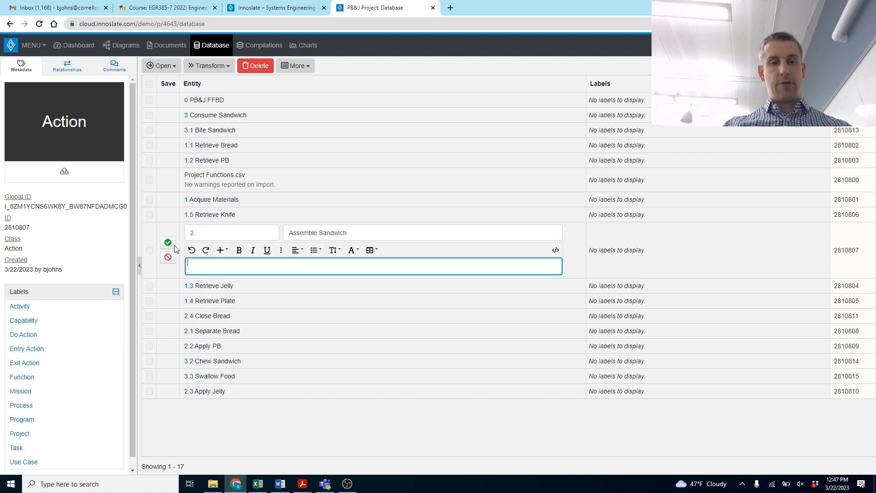
left_click(75, 67)
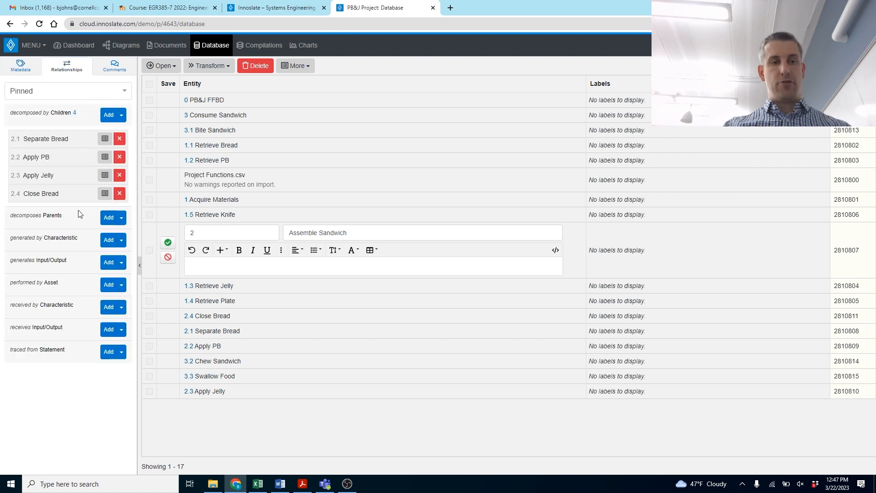
left_click(110, 226)
left_click(68, 236)
scroll(77, 307, "down", 1)
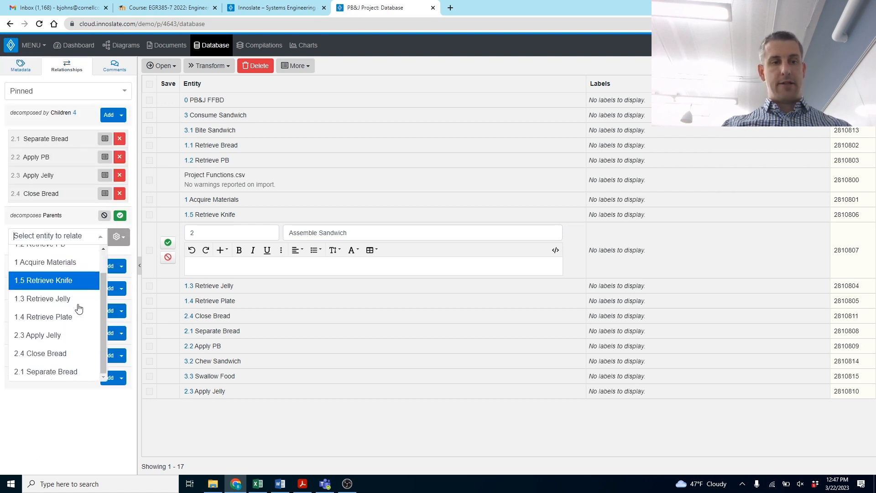
scroll(69, 351, "up", 1)
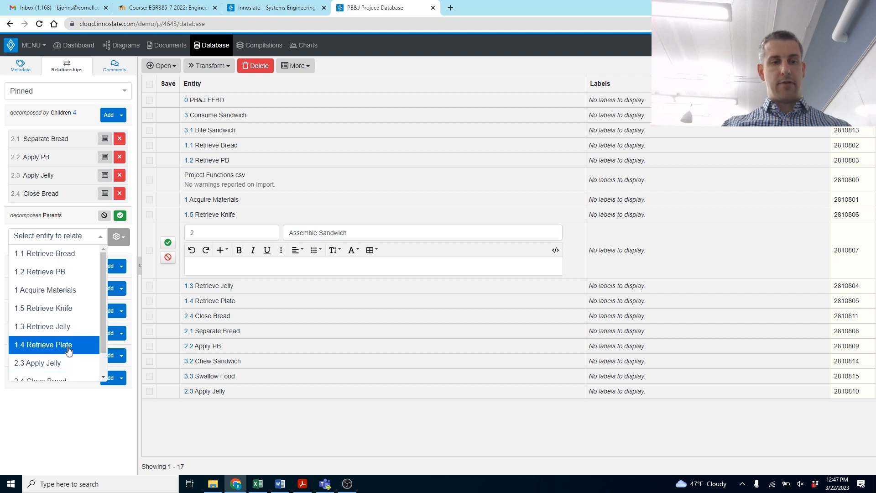
left_click(105, 238)
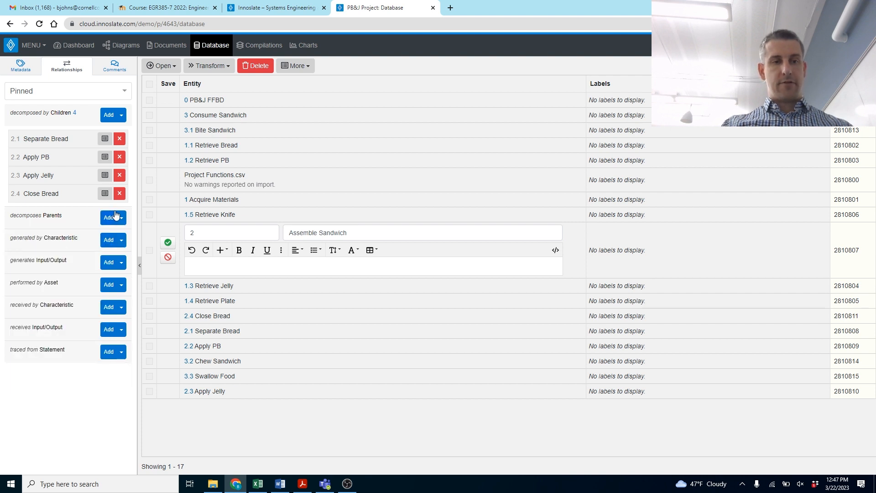
left_click(116, 216)
scroll(78, 292, "down", 1)
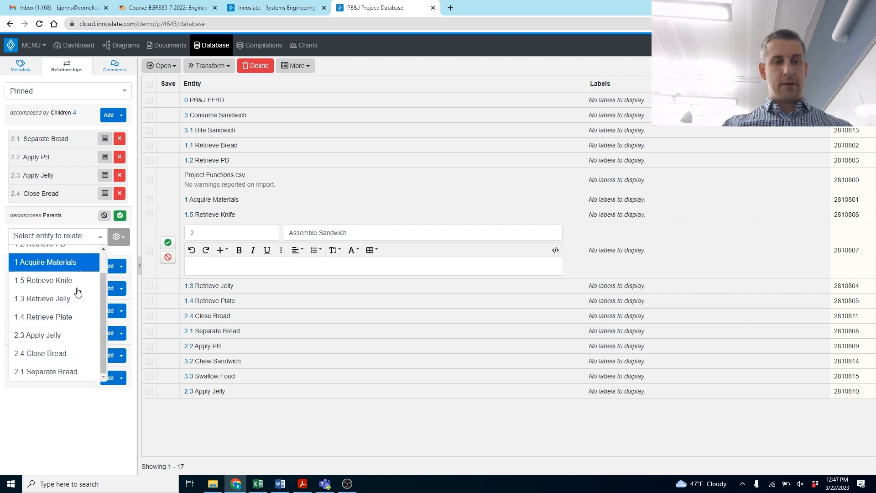
scroll(76, 306, "up", 1)
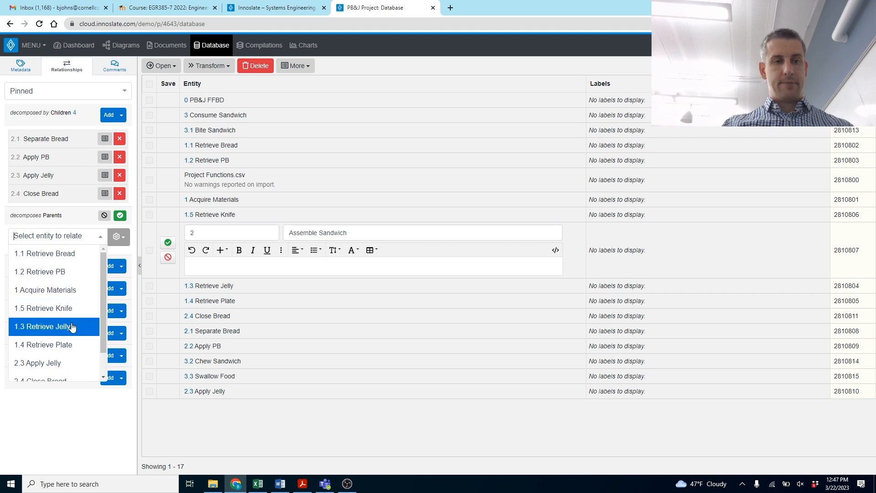
left_click(105, 220)
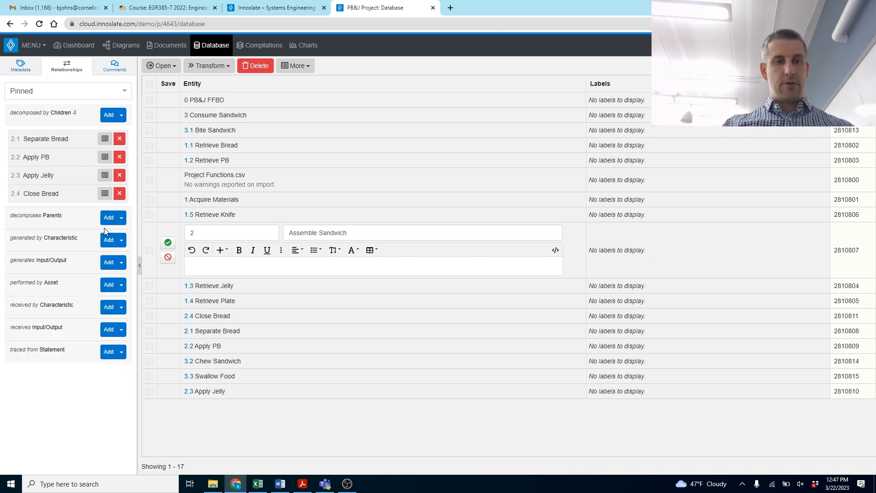
left_click(122, 219)
left_click(114, 236)
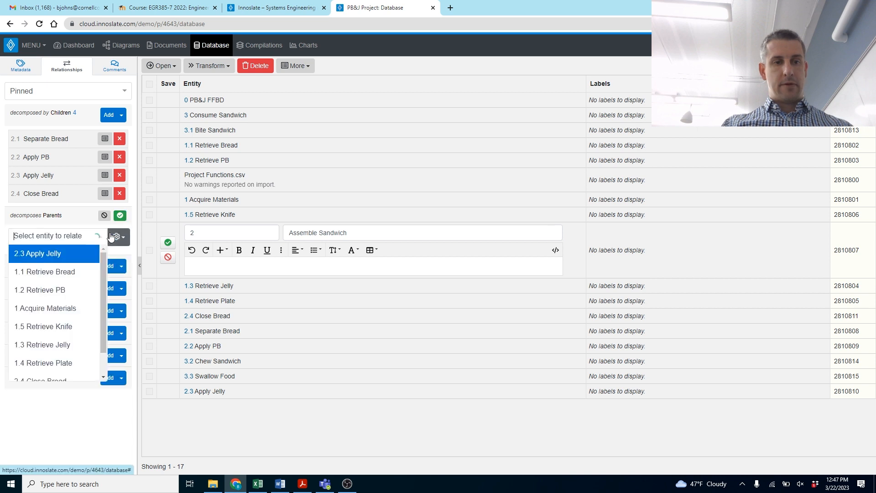
scroll(86, 288, "down", 1)
scroll(86, 290, "up", 1)
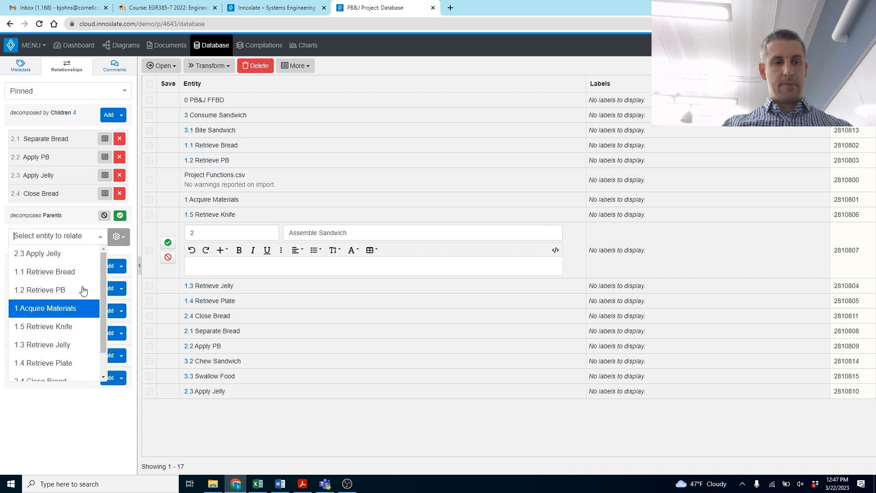
left_click(83, 228)
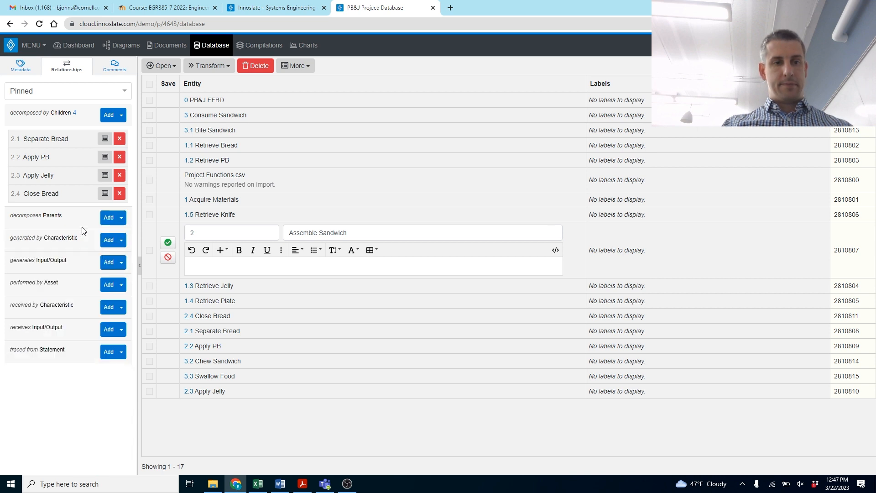
Step: Relate the 2 Assemble Sandwich action to the existing 0 PB&J FFBD action as its parent
left_click(122, 218)
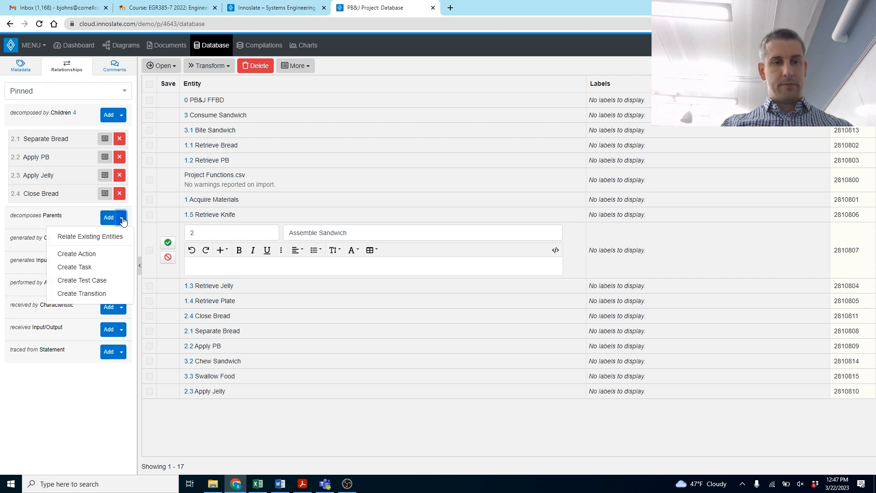
left_click(102, 238)
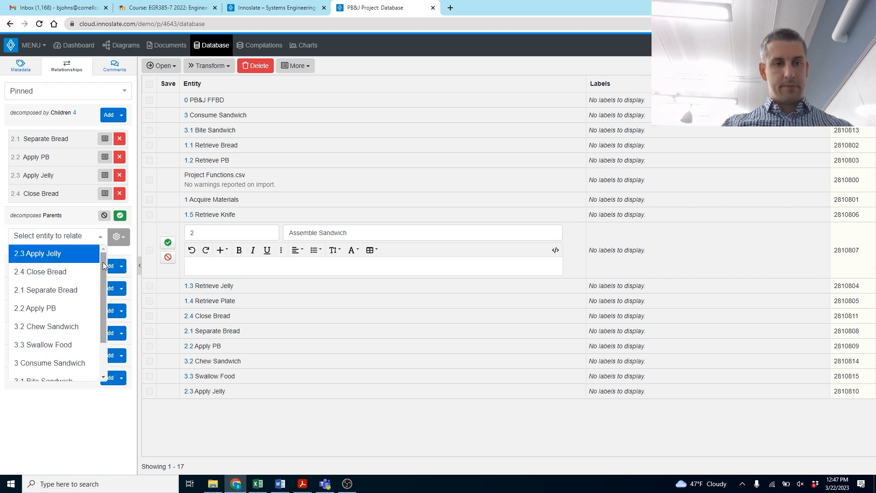
left_click_drag(103, 262, 97, 304)
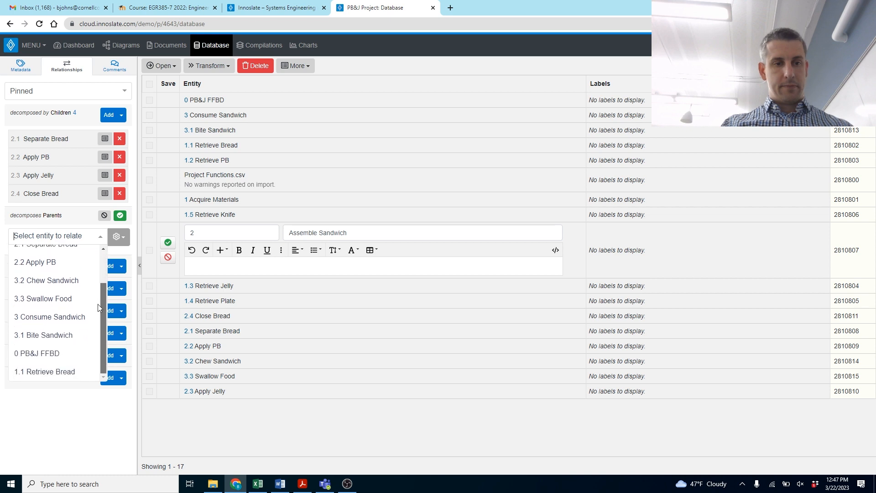
left_click(61, 355)
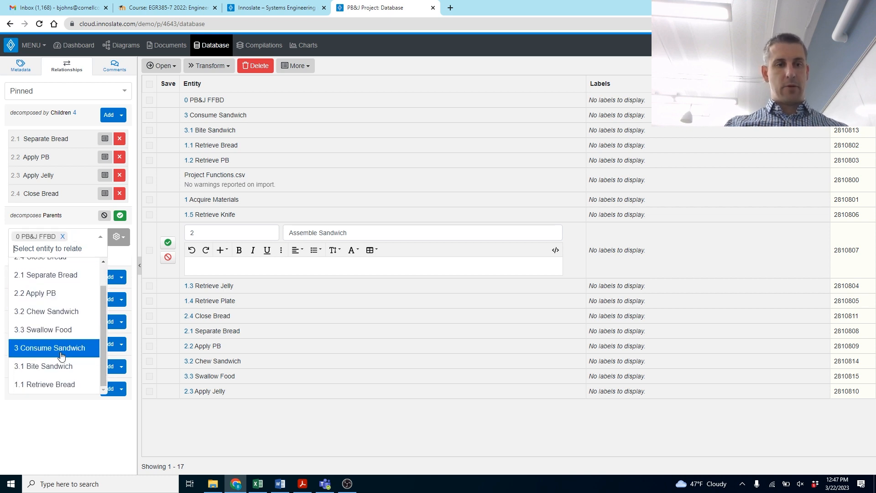
left_click(125, 219)
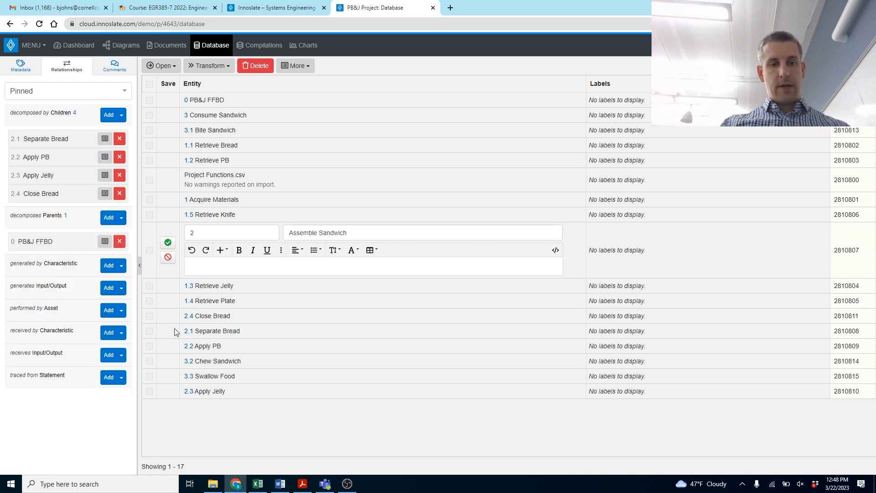
Step: Open the 3 Consume Sandwich action in the database and show its relationships
left_click(192, 119)
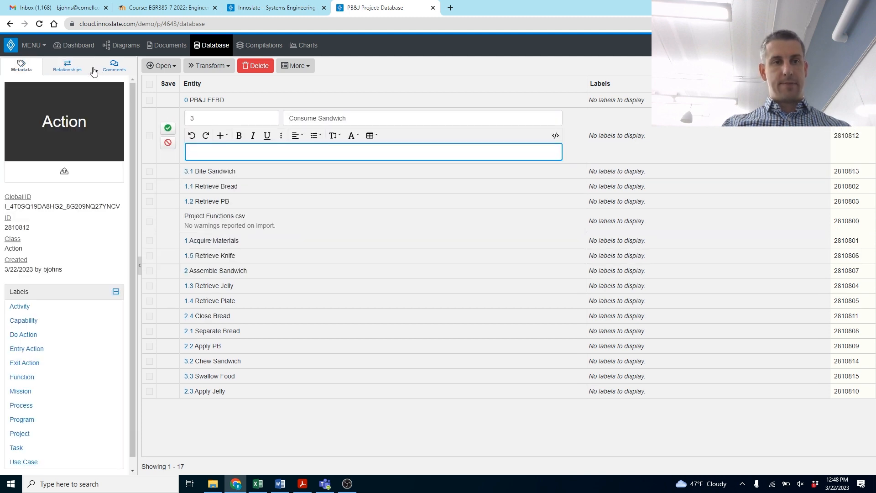
left_click(75, 69)
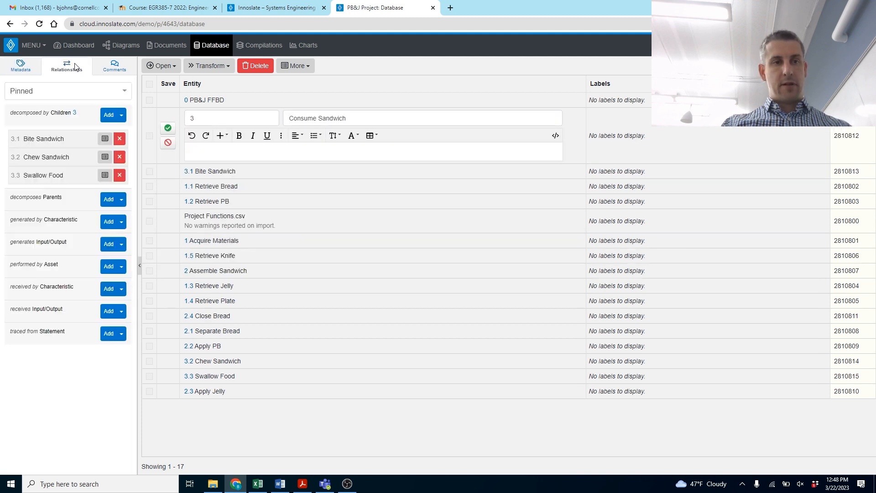
left_click(115, 200)
scroll(82, 270, "down", 1)
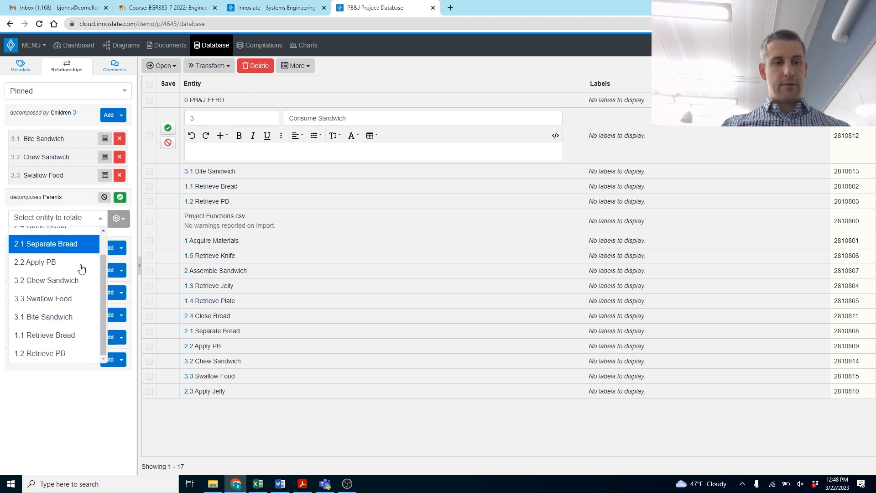
scroll(82, 270, "up", 1)
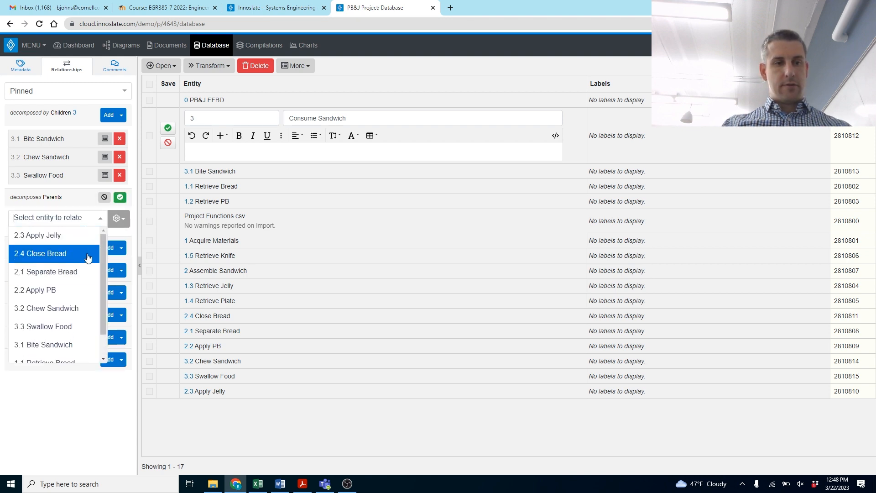
scroll(86, 256, "down", 1)
left_click(109, 221)
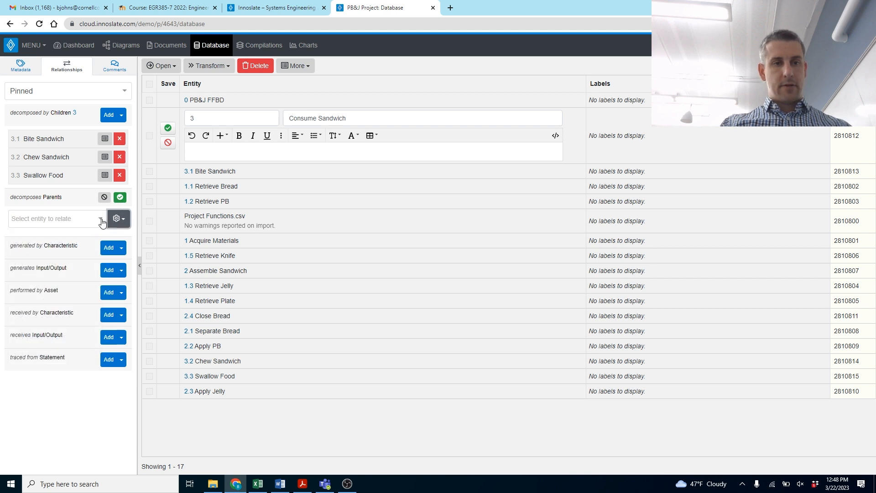
left_click(100, 219)
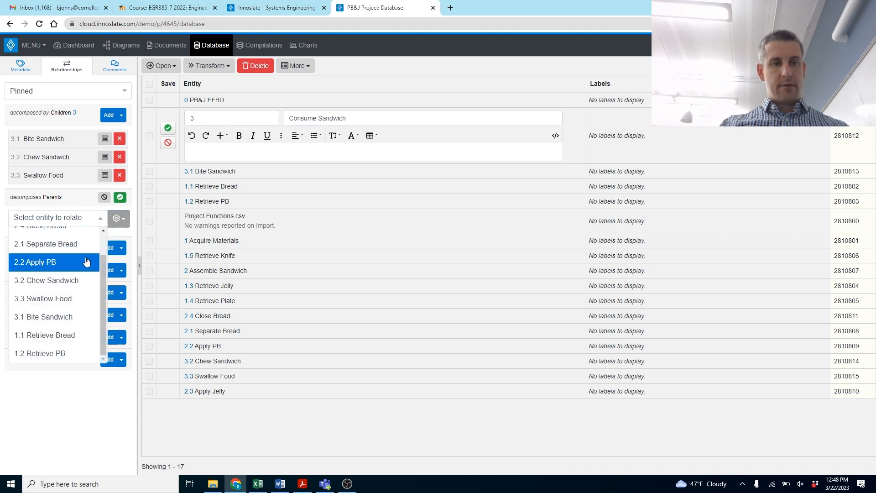
scroll(86, 258, "up", 2)
scroll(87, 261, "down", 2)
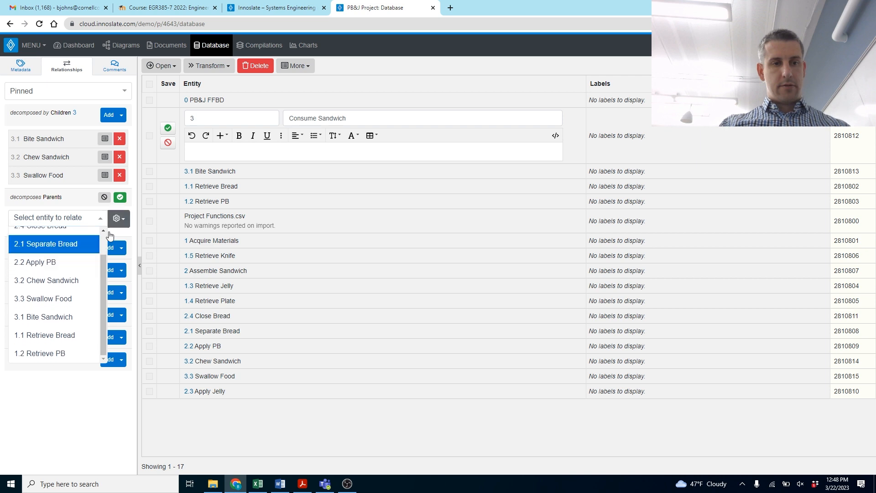
scroll(82, 287, "up", 2)
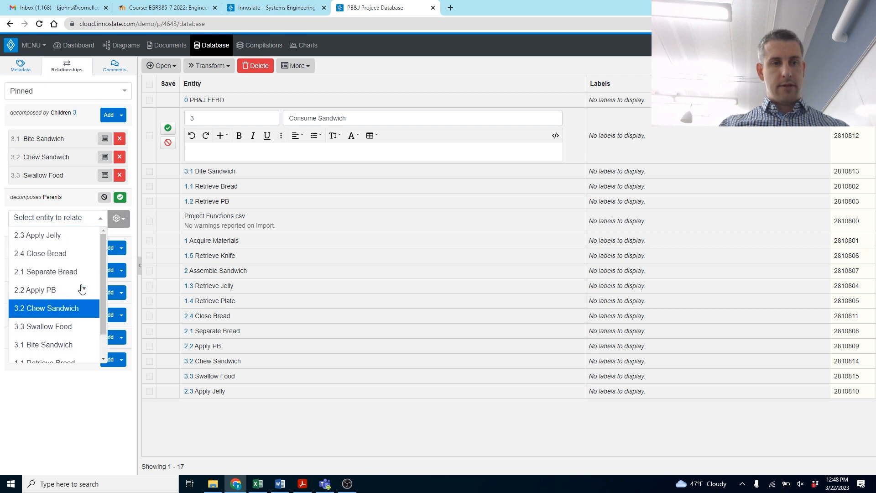
left_click(127, 218)
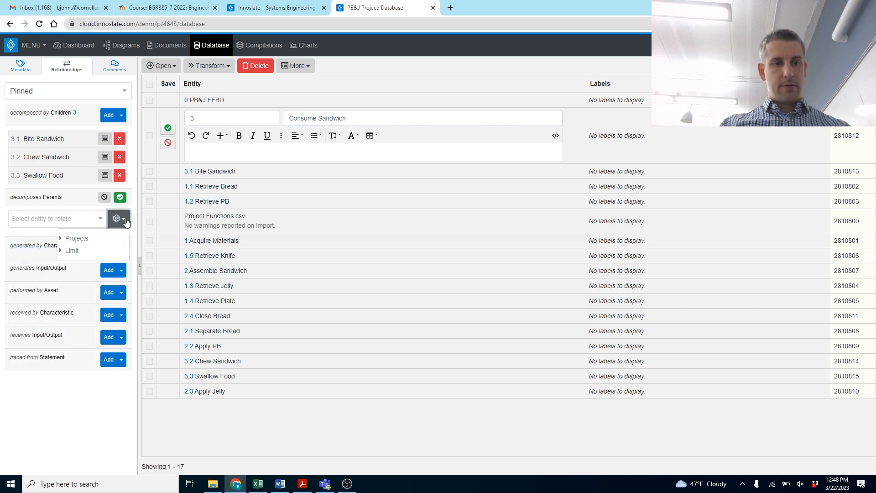
left_click(126, 221)
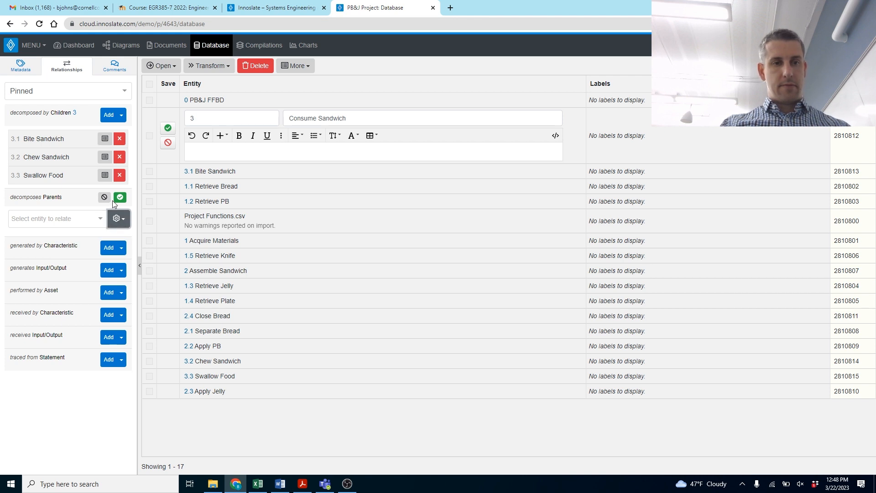
left_click(115, 199)
left_click(122, 200)
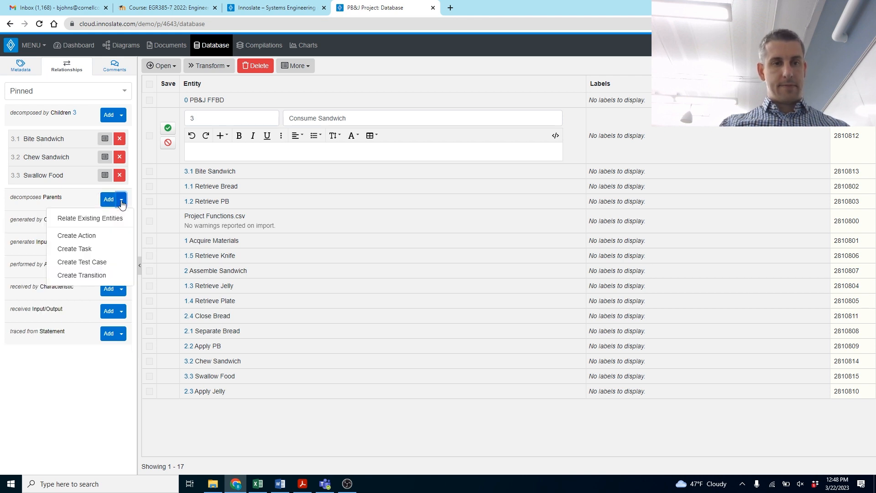
left_click(106, 219)
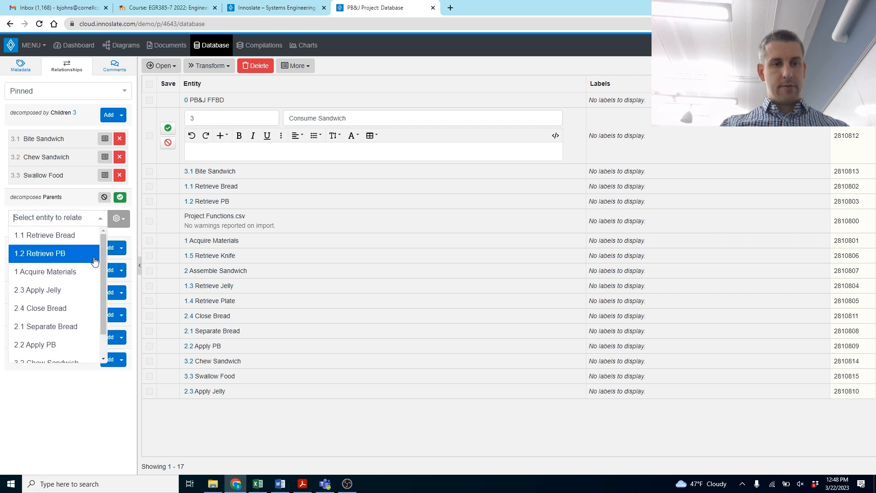
left_click(104, 218)
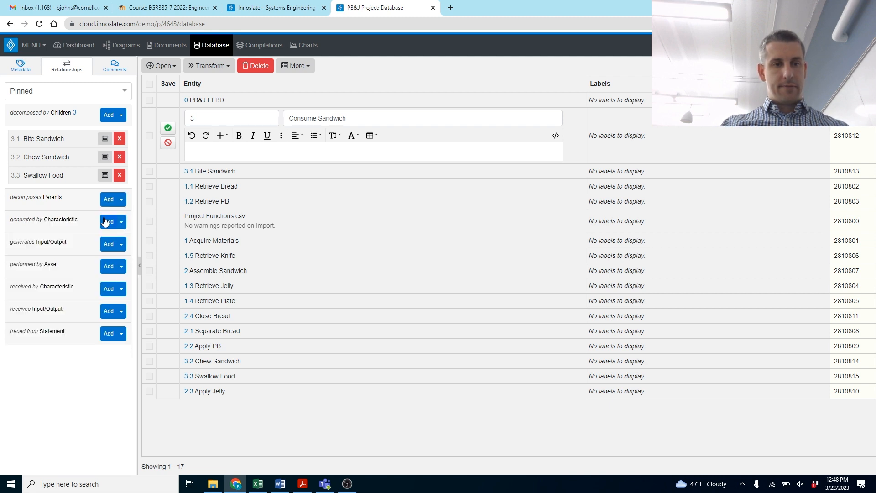
left_click(105, 222)
left_click(105, 221)
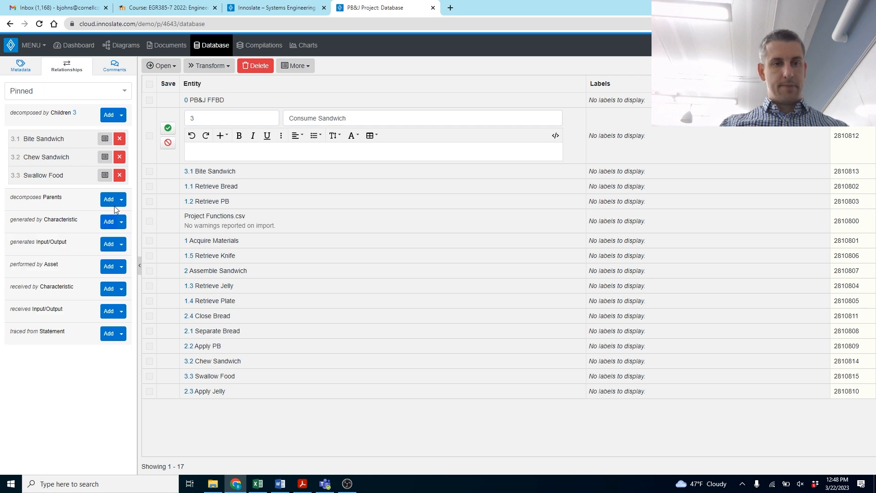
Step: Relate the 3 Consume Sandwich action to the existing 0 PB&J FFBD action as its parent
left_click(122, 200)
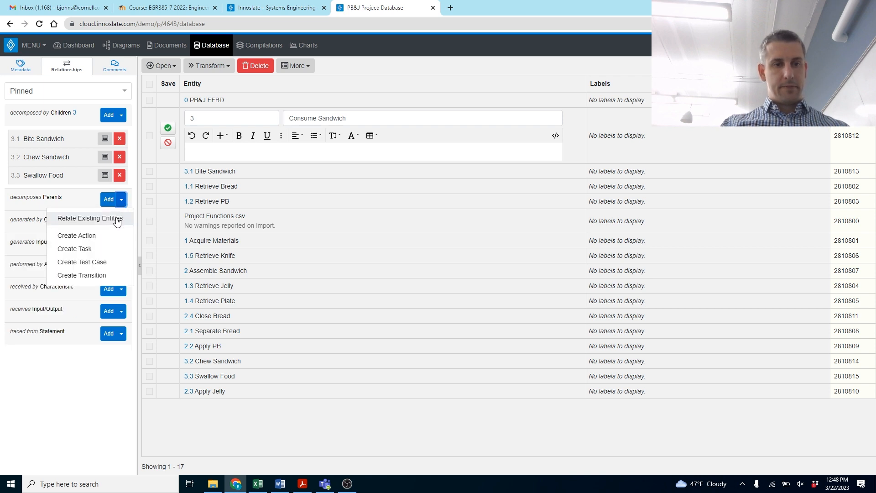
left_click(117, 219)
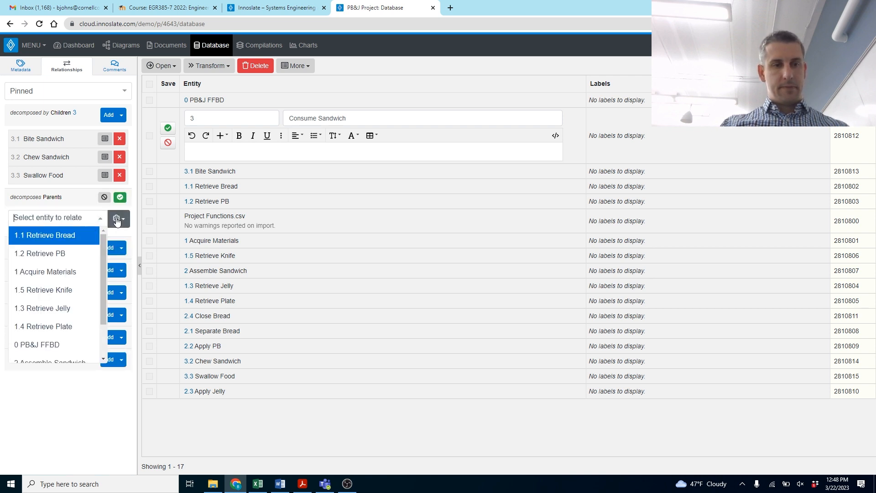
left_click(62, 346)
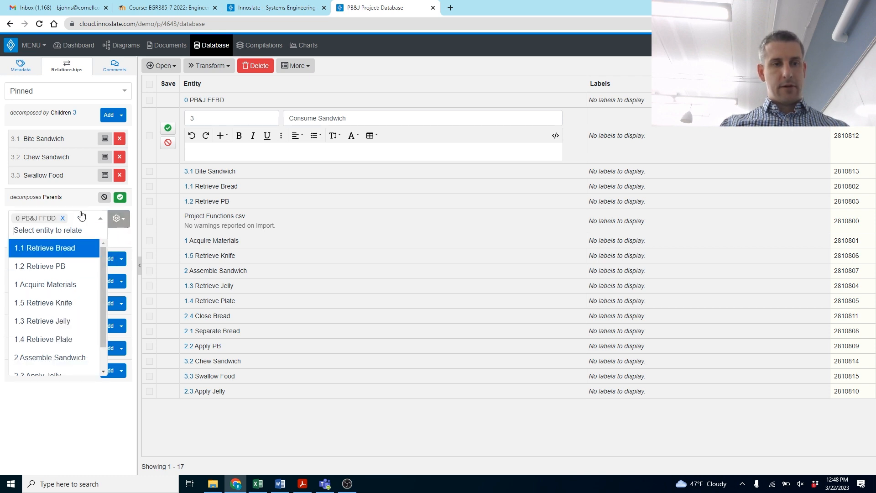
left_click(120, 197)
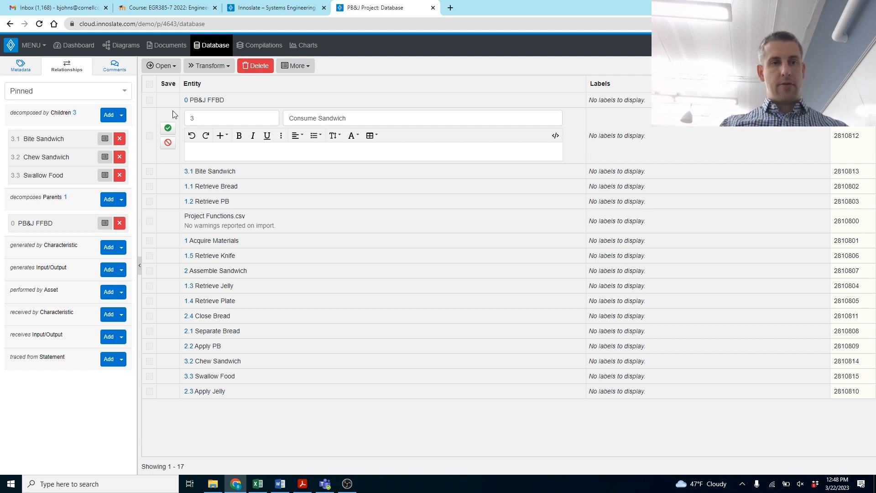
Step: Open the 0 PB&J FFBD action diagram, examine the decomposition of 1 Acquire Materials, and return to the parent diagram
left_click(126, 49)
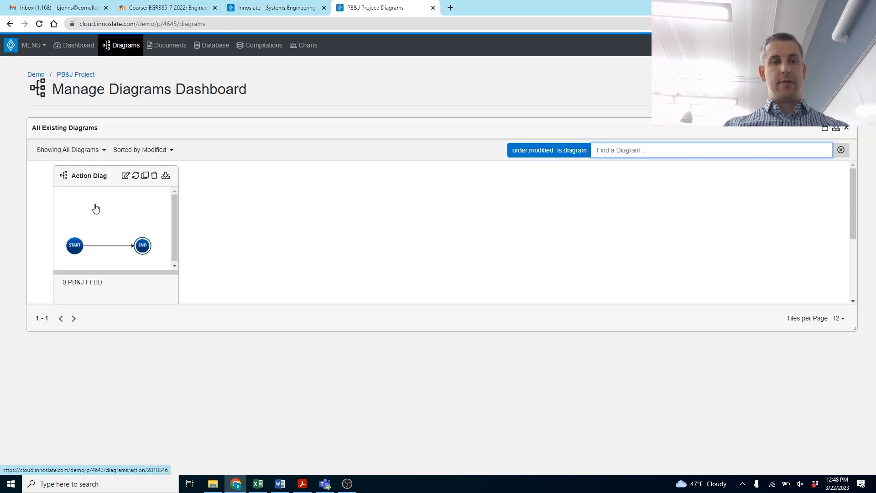
left_click(95, 218)
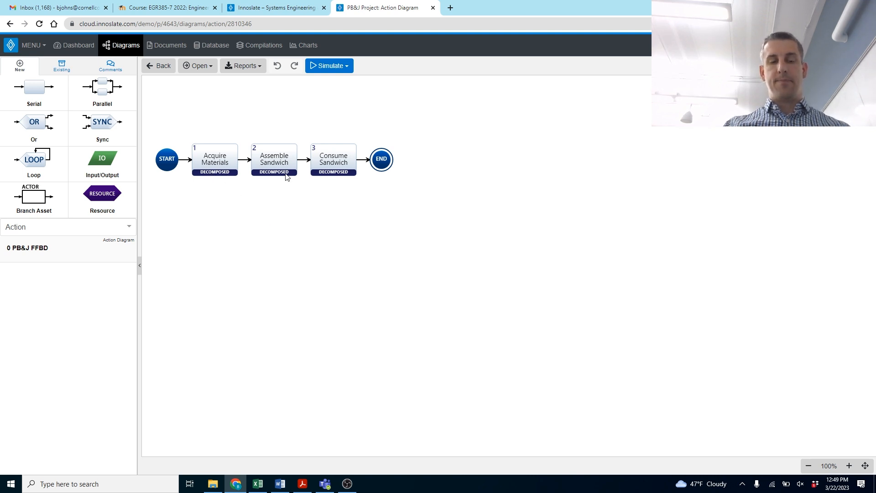
left_click(214, 158)
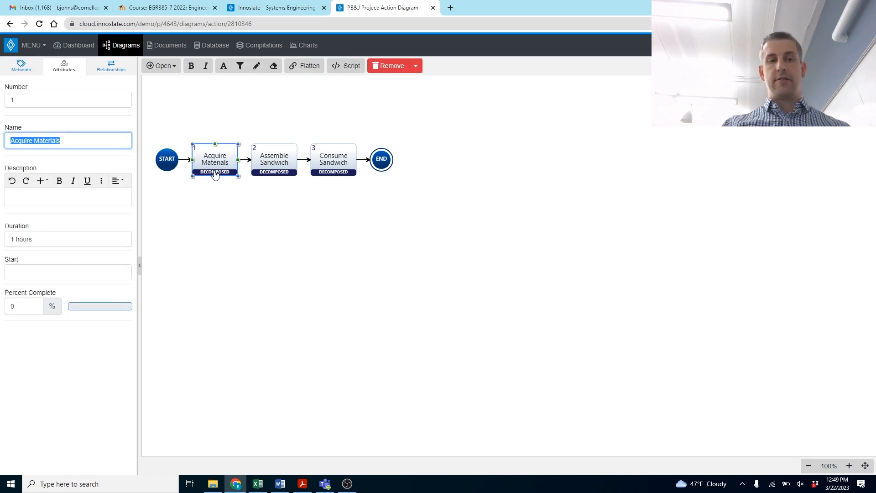
left_click(215, 172)
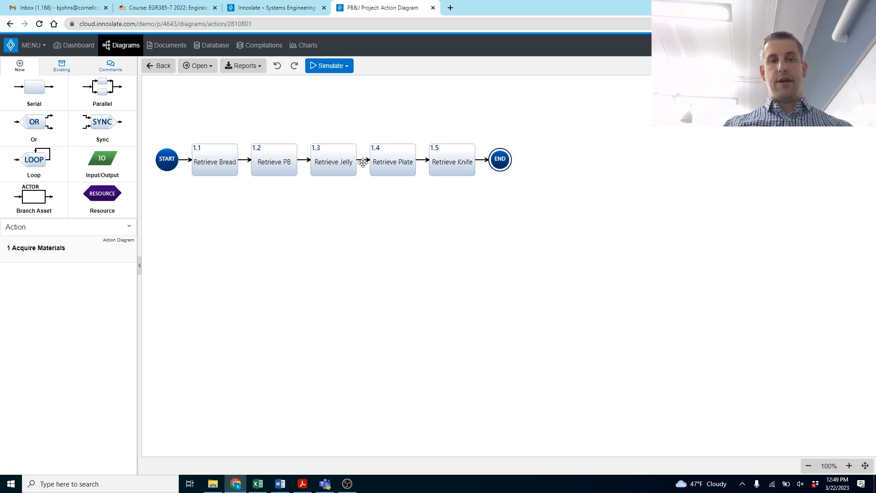
left_click(158, 66)
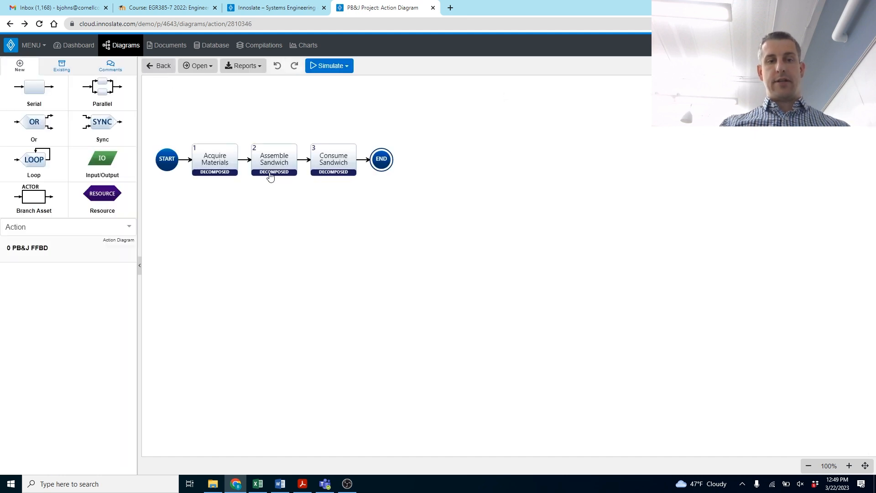
Step: Examine the decompositions of 2 Assemble Sandwich and 3 Consume Sandwich, returning to the PB&J FFBD diagram after each
left_click(271, 173)
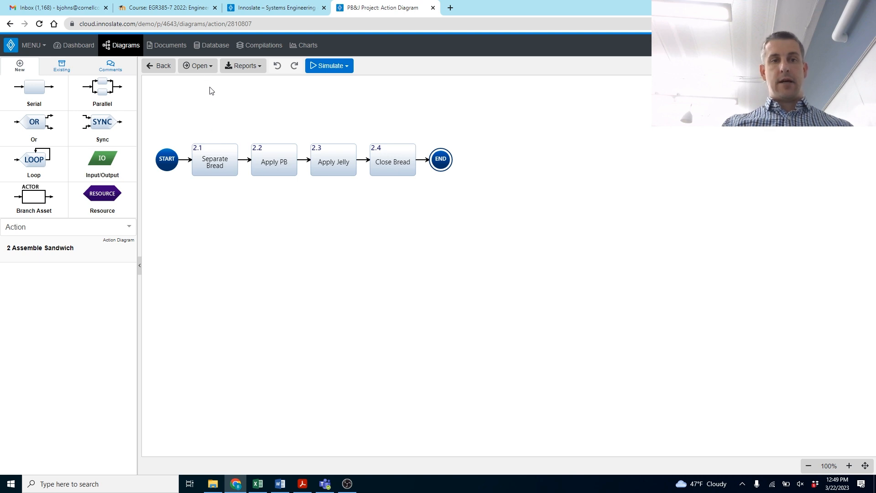
left_click(211, 70)
left_click(211, 69)
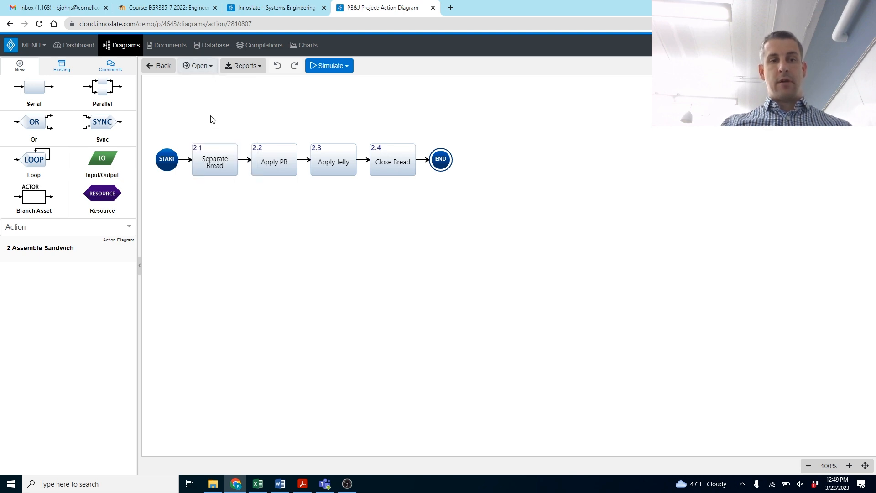
right_click(183, 124)
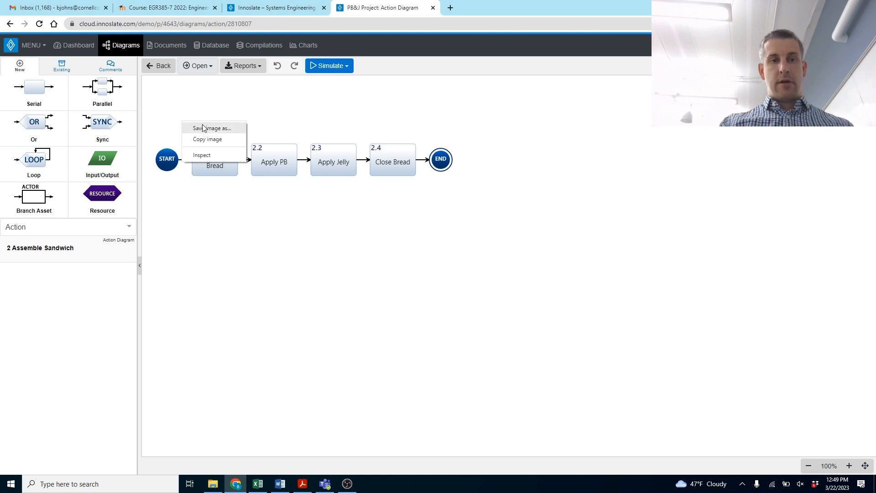
left_click(214, 113)
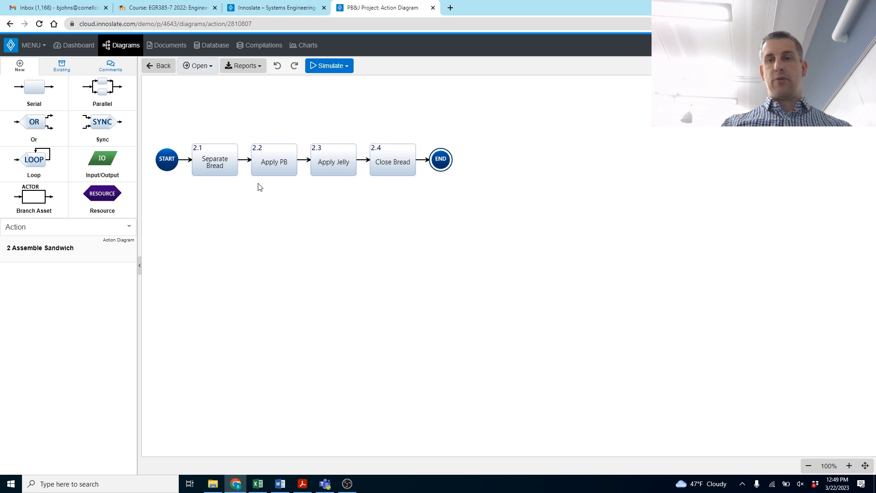
left_click(166, 67)
left_click(345, 176)
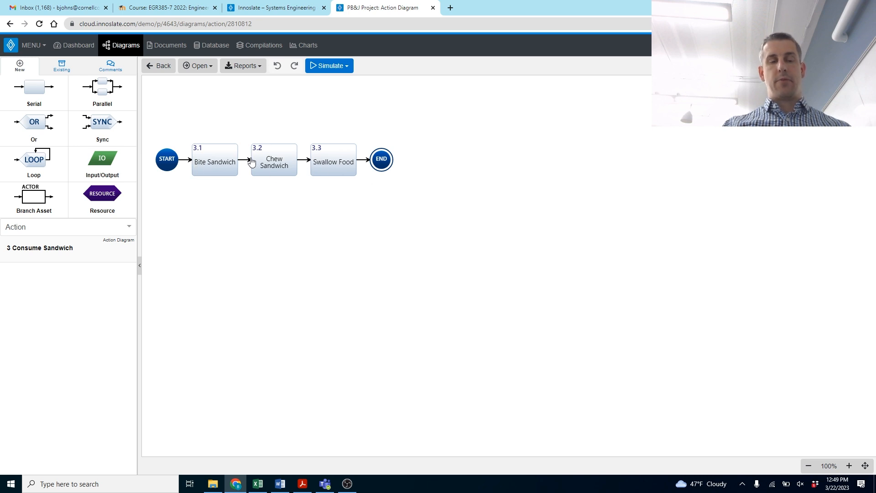
left_click(158, 69)
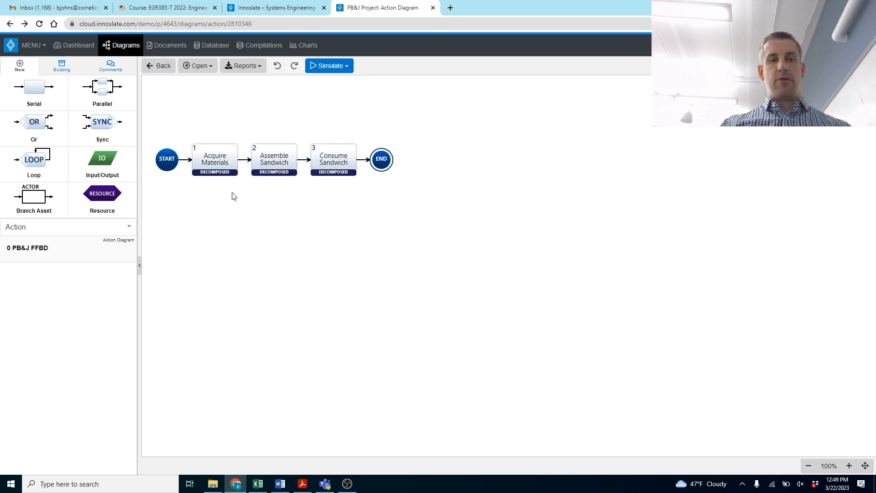
Step: Flatten 1 Acquire Materials into its sub-actions, and place 1.1 Retrieve Bread and 1.2 Retrieve PB on the branches of a new Parallel construct after Start
left_click(210, 156)
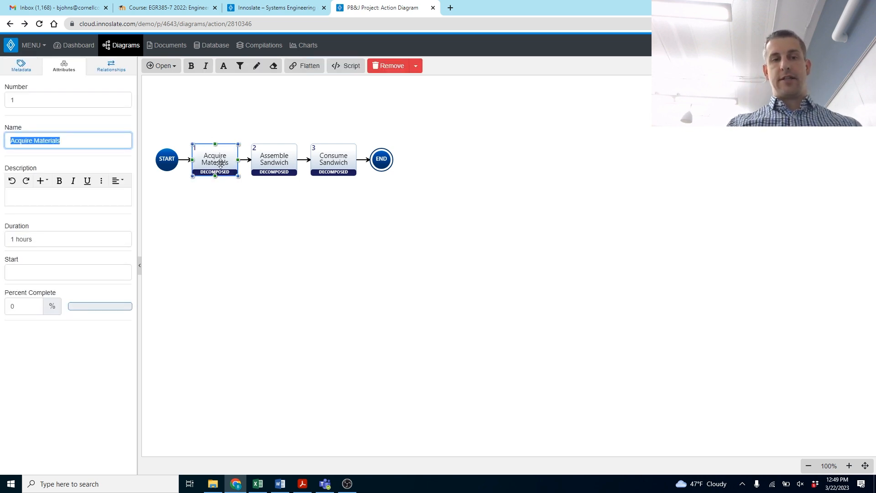
left_click(307, 66)
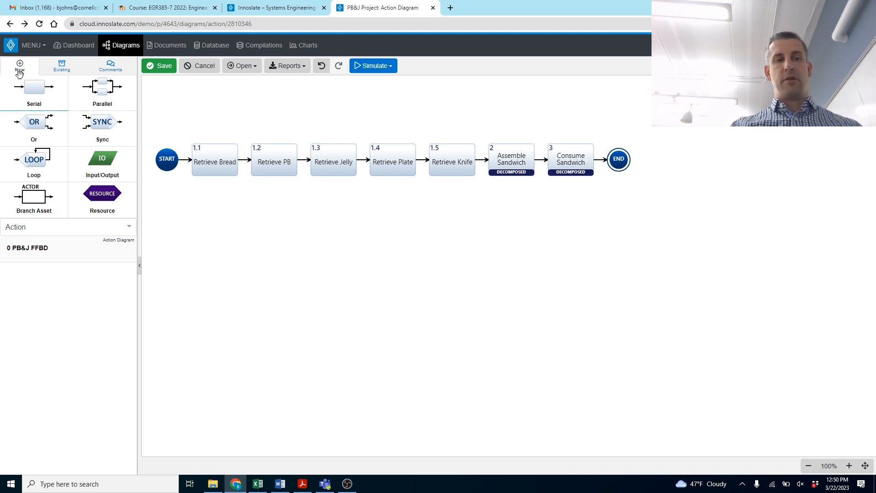
left_click_drag(96, 91, 186, 164)
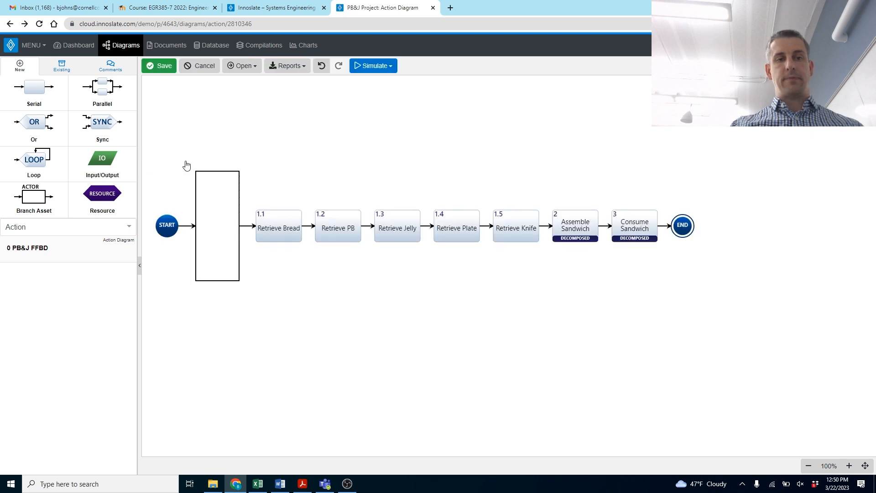
left_click(257, 223)
left_click_drag(257, 223, 198, 177)
left_click_drag(295, 231, 227, 279)
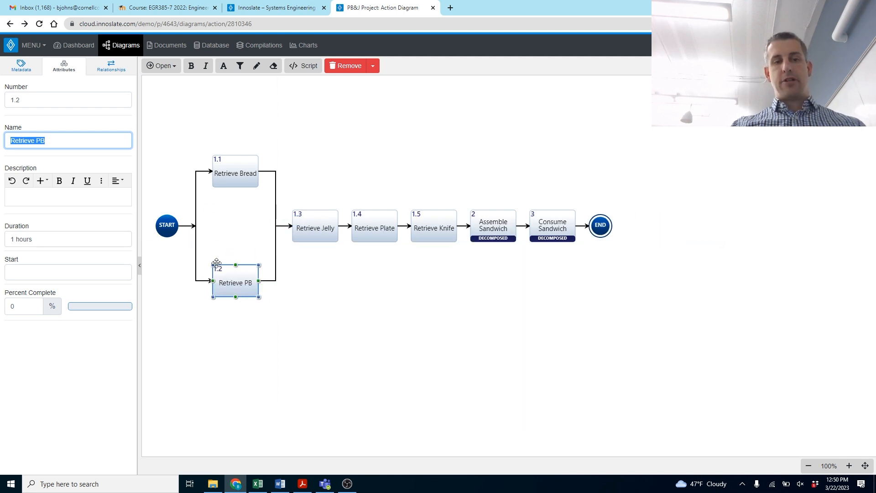
Step: Add a third branch to the parallel construct and move 1.3 Retrieve Jelly onto it
left_click(195, 215)
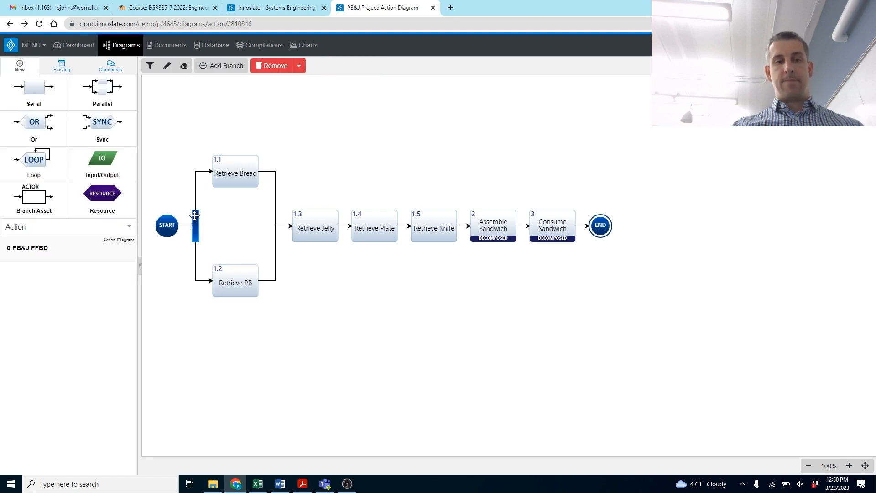
left_click(220, 67)
left_click_drag(303, 278, 233, 387)
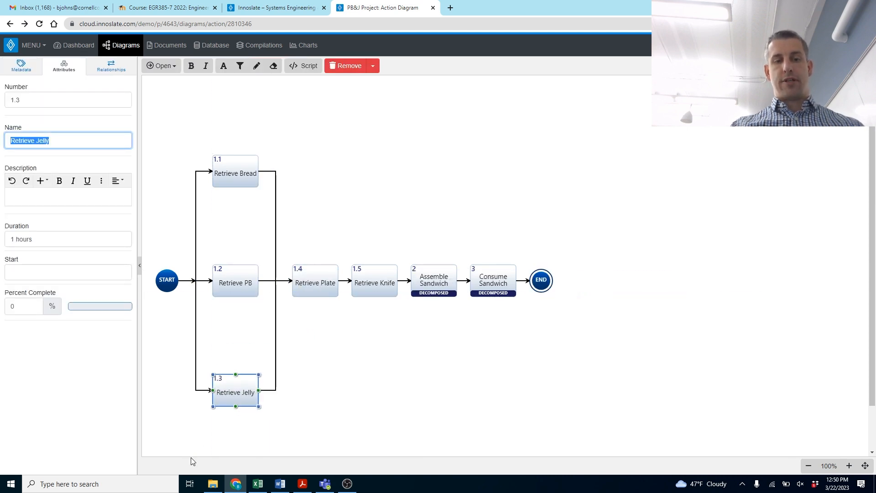
left_click(359, 409)
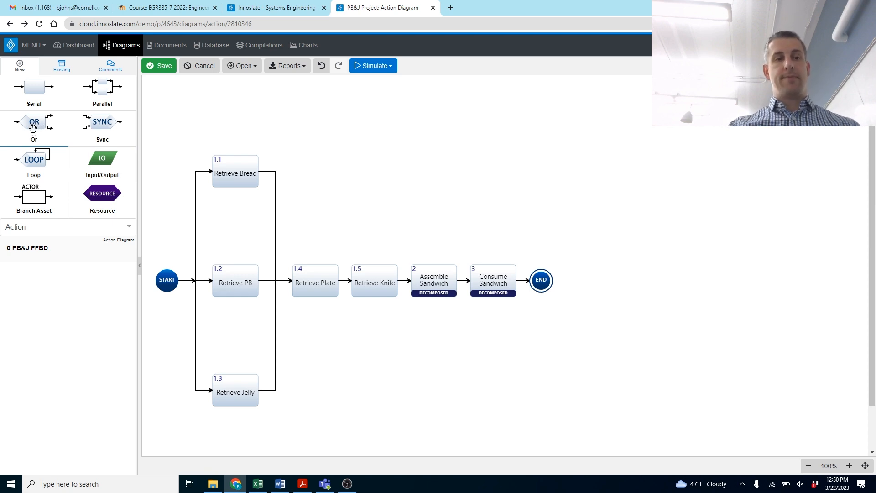
Step: Insert an Or action after 1.5 Retrieve Knife, placing 2 Assemble Sandwich on its Yes branch and 3 Consume Sandwich on its No branch
left_click_drag(33, 127, 407, 280)
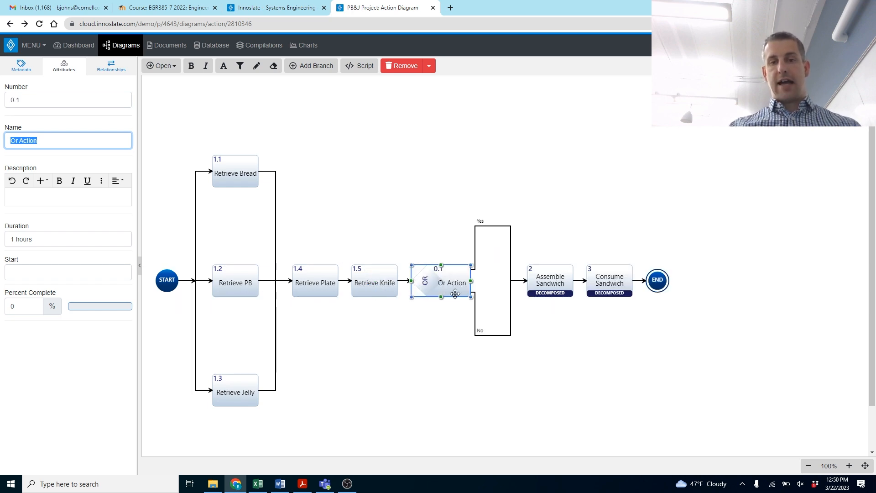
left_click(548, 279)
left_click_drag(548, 278, 492, 226)
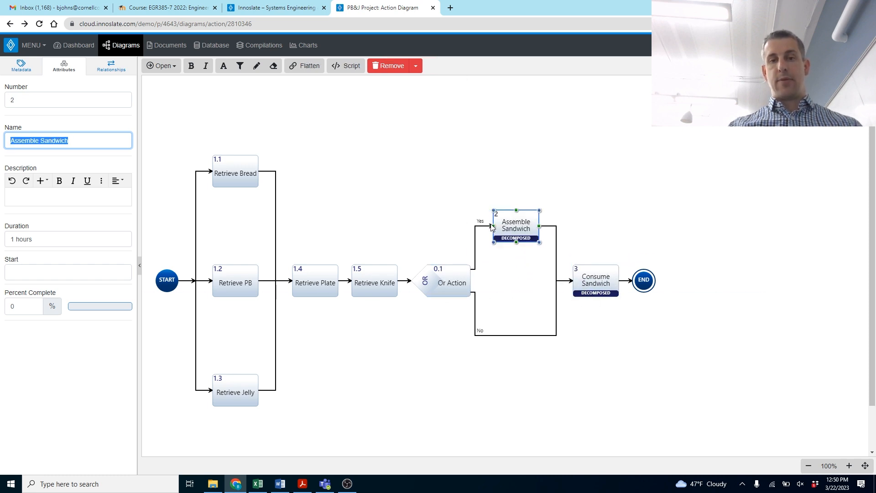
left_click_drag(586, 278, 511, 334)
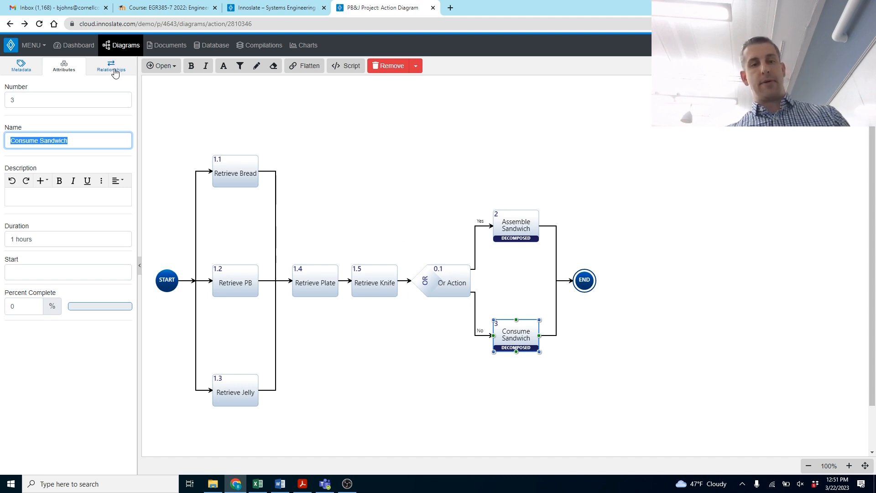
left_click(340, 225)
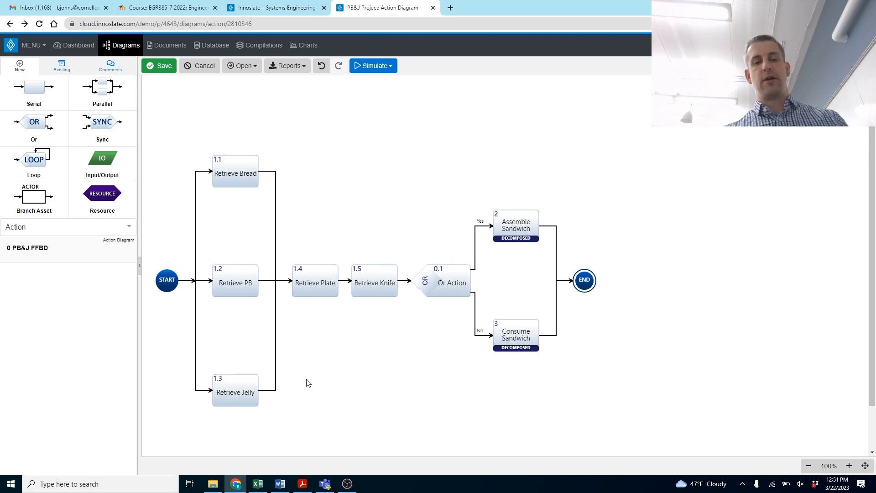
mouse_move(347, 484)
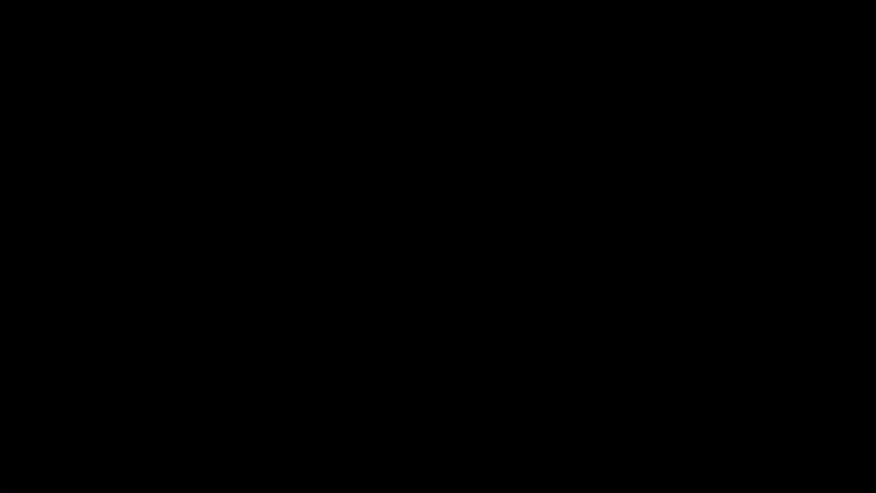